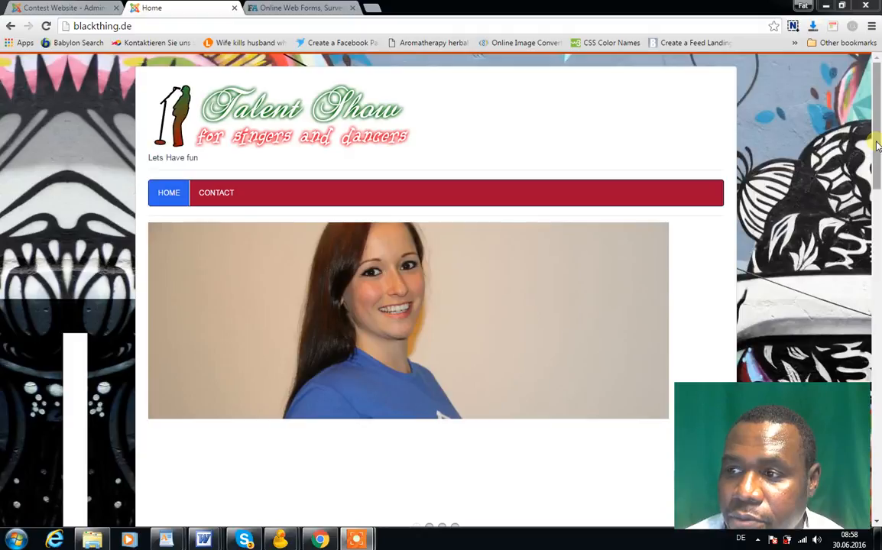
Step: Follow the FormAssembly link beneath the embedded contest form and open the FormAssembly site in a new browser tab
{"action": "left_click_drag", "start_coordinate": [878, 145], "coordinate": [880, 444]}
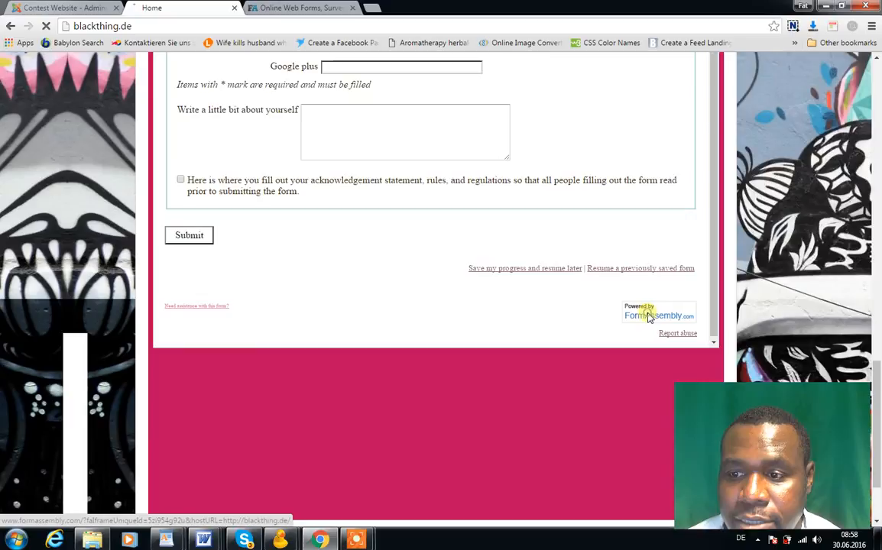
{"action": "left_click", "coordinate": [651, 316]}
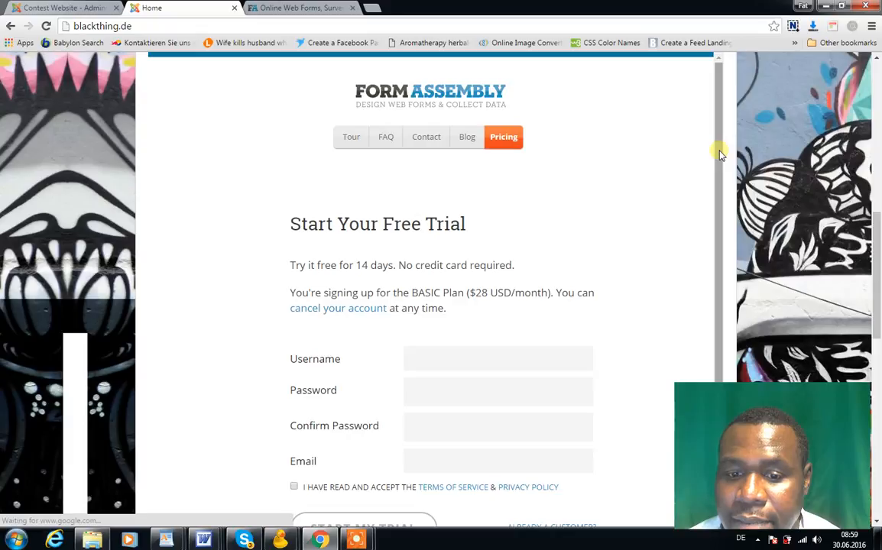
{"action": "mouse_move", "coordinate": [719, 153]}
{"action": "left_mouse_down"}
{"action": "mouse_move", "coordinate": [720, 246]}
{"action": "mouse_move", "coordinate": [713, 152]}
{"action": "left_mouse_up"}
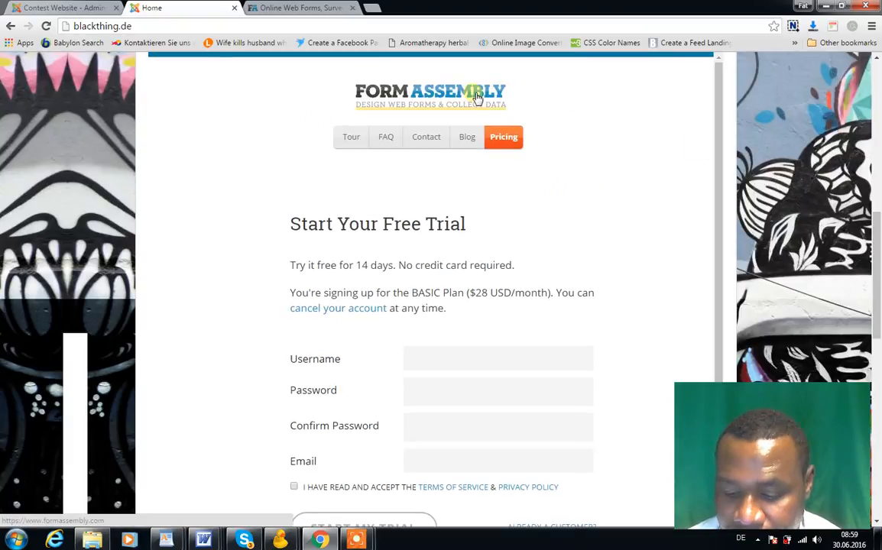
{"action": "right_click", "coordinate": [490, 94]}
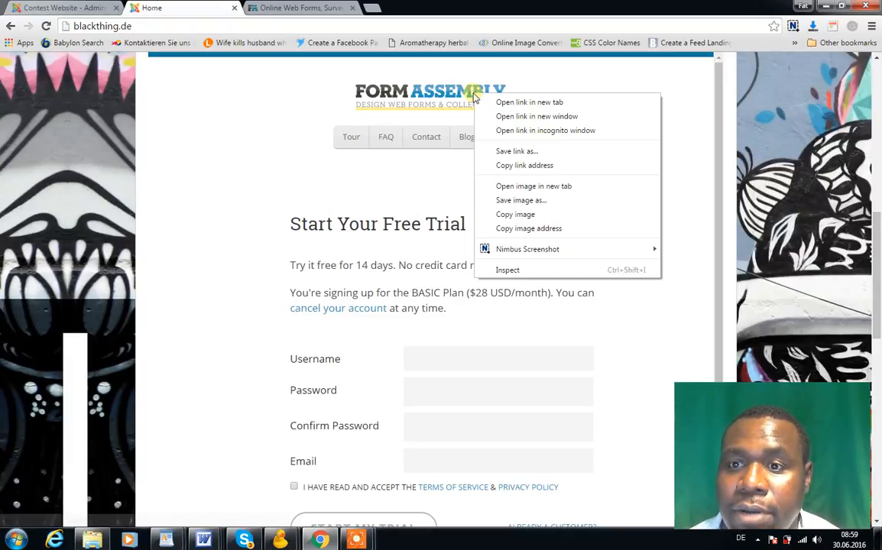
{"action": "key", "text": "Escape"}
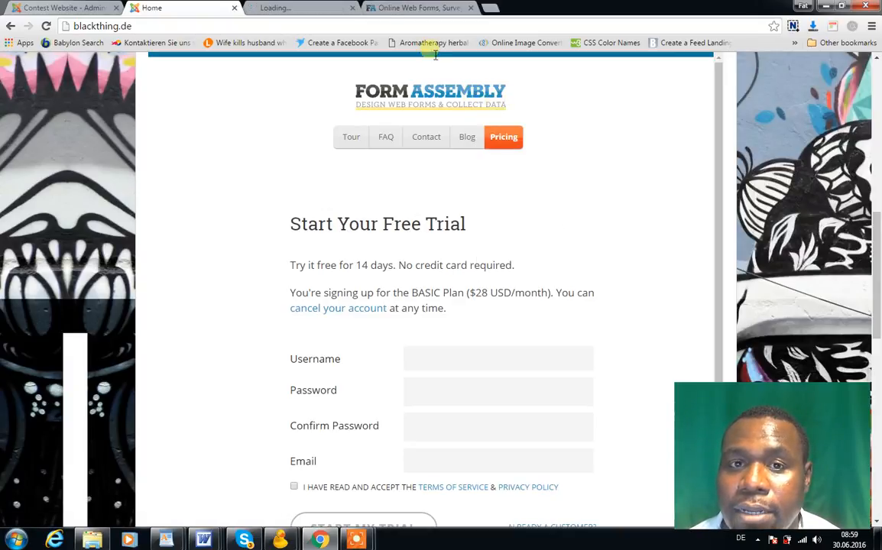
Step: Switch to the new FormAssembly tab and log in to the account
{"action": "left_click", "coordinate": [308, 10]}
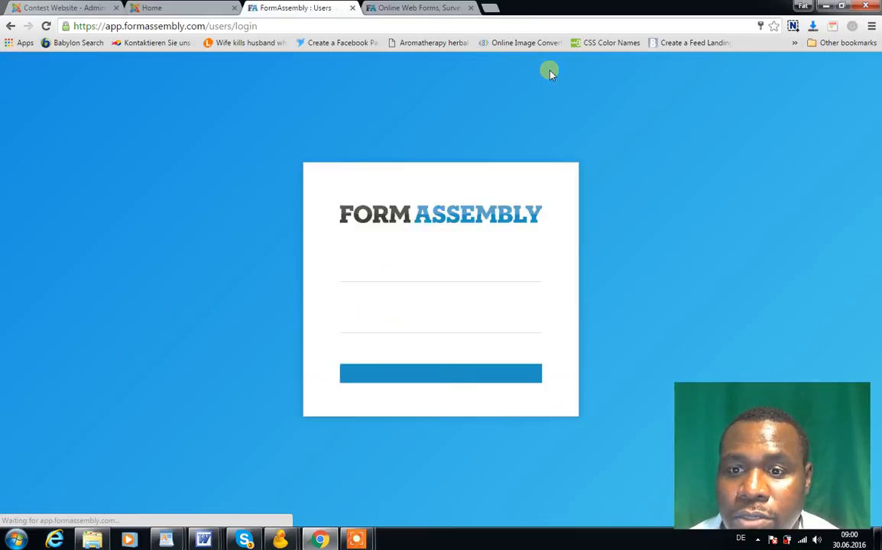
{"action": "left_click", "coordinate": [413, 370]}
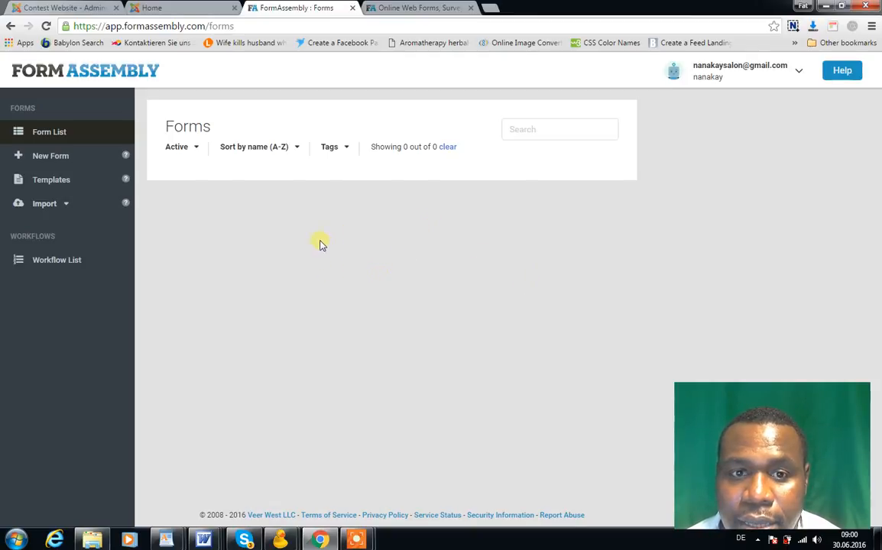
Step: Create a form from the "Contest Entry Form (Template - US Address)" template, ignoring the Form Builder upgrade
{"action": "left_click", "coordinate": [68, 182]}
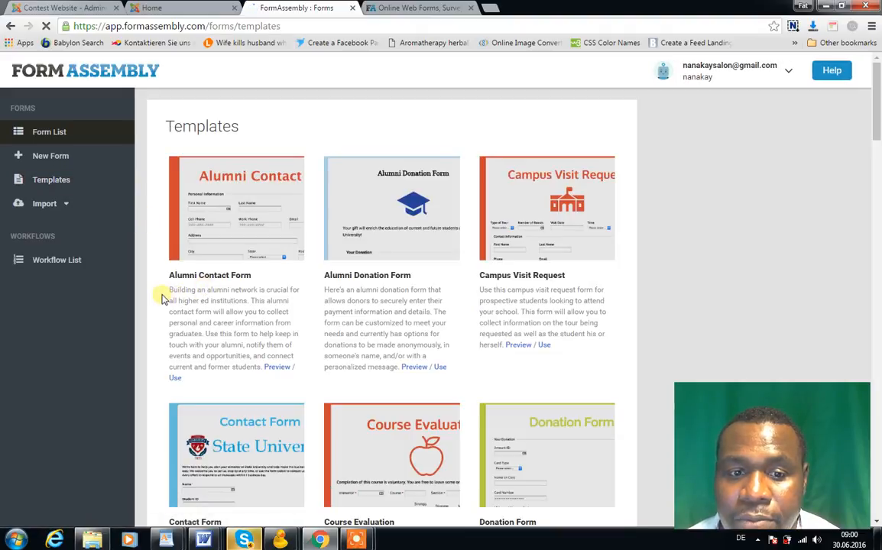
{"action": "scroll", "coordinate": [161, 298], "scroll_direction": "down", "scroll_amount": 4}
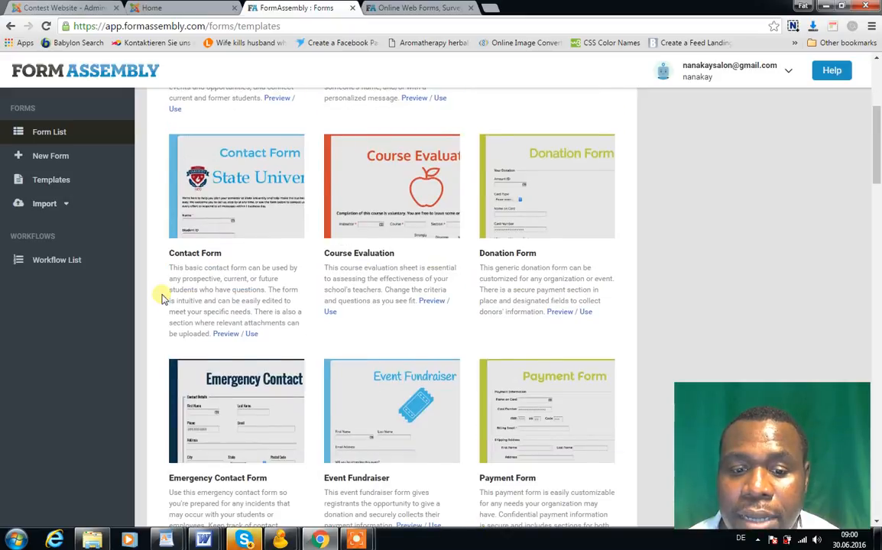
{"action": "scroll", "coordinate": [161, 299], "scroll_direction": "down", "scroll_amount": 8}
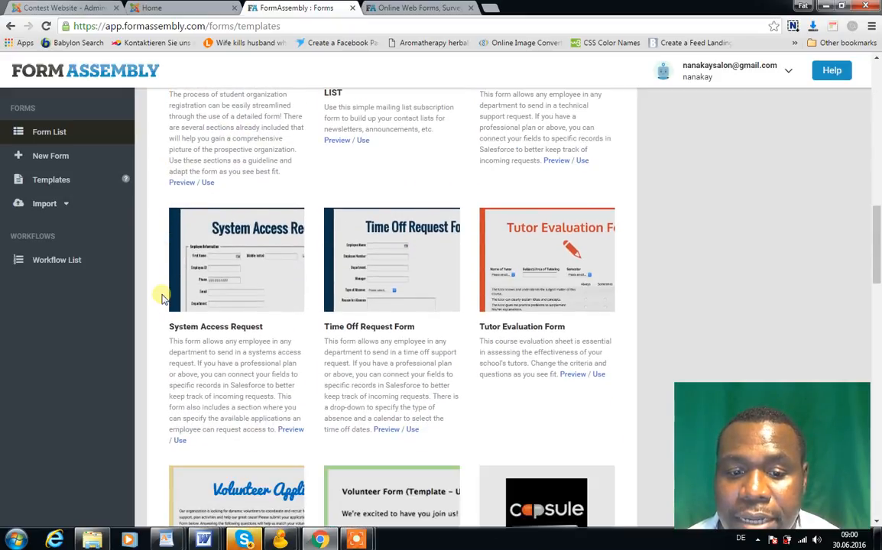
{"action": "scroll", "coordinate": [161, 298], "scroll_direction": "down", "scroll_amount": 10}
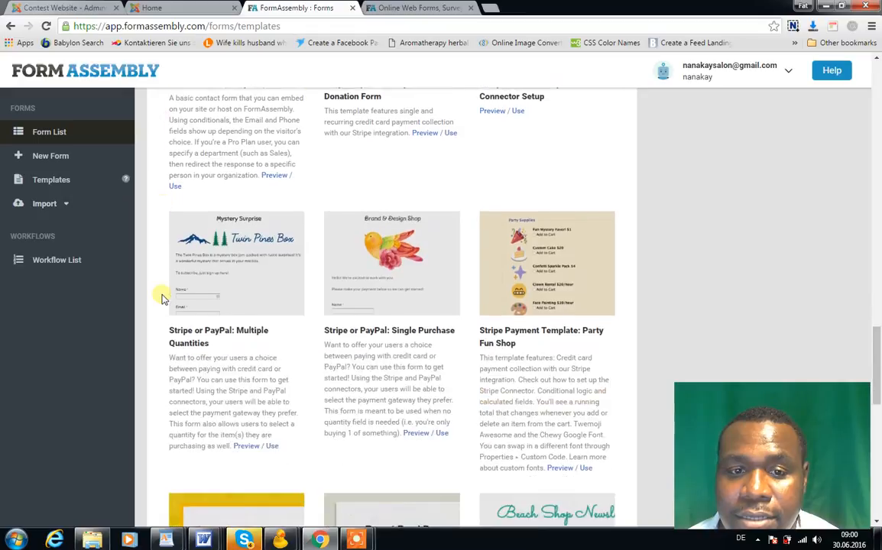
{"action": "scroll", "coordinate": [161, 298], "scroll_direction": "down", "scroll_amount": 4}
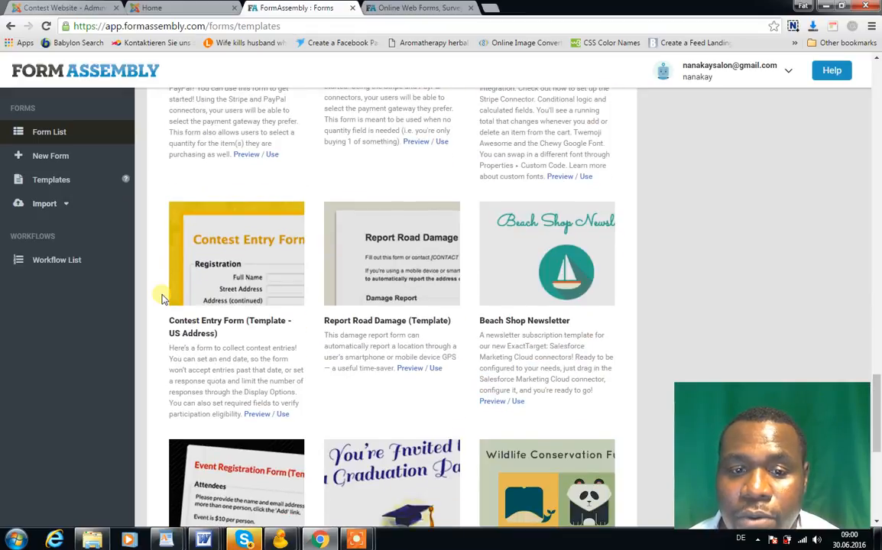
{"action": "scroll", "coordinate": [162, 298], "scroll_direction": "down", "scroll_amount": 1}
{"action": "mouse_move", "coordinate": [227, 258]}
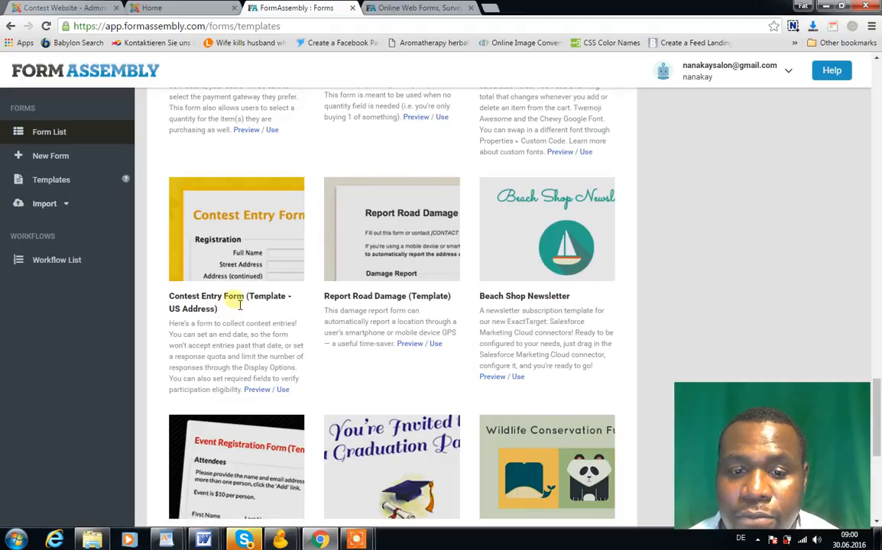
{"action": "mouse_move", "coordinate": [259, 237]}
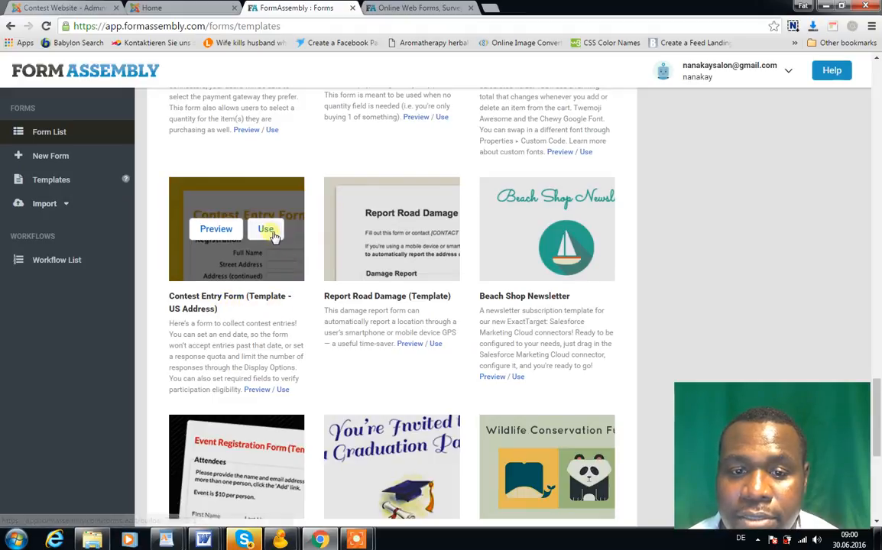
{"action": "left_click", "coordinate": [266, 229]}
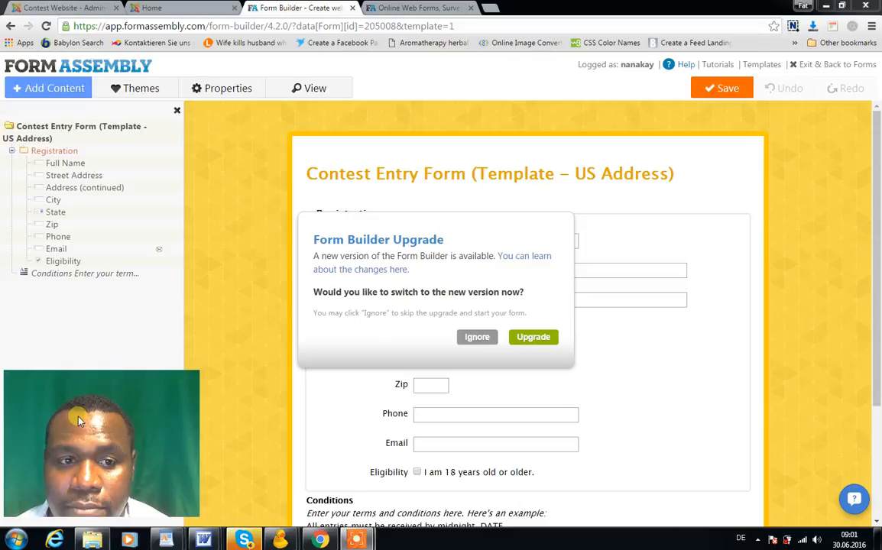
{"action": "left_click", "coordinate": [478, 338]}
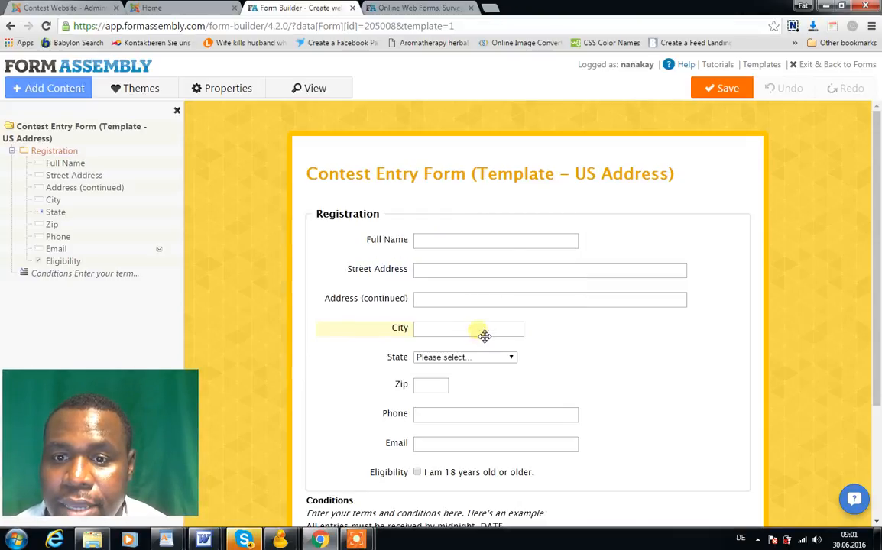
Step: Delete the State question from the form's Registration section
{"action": "left_click", "coordinate": [454, 177]}
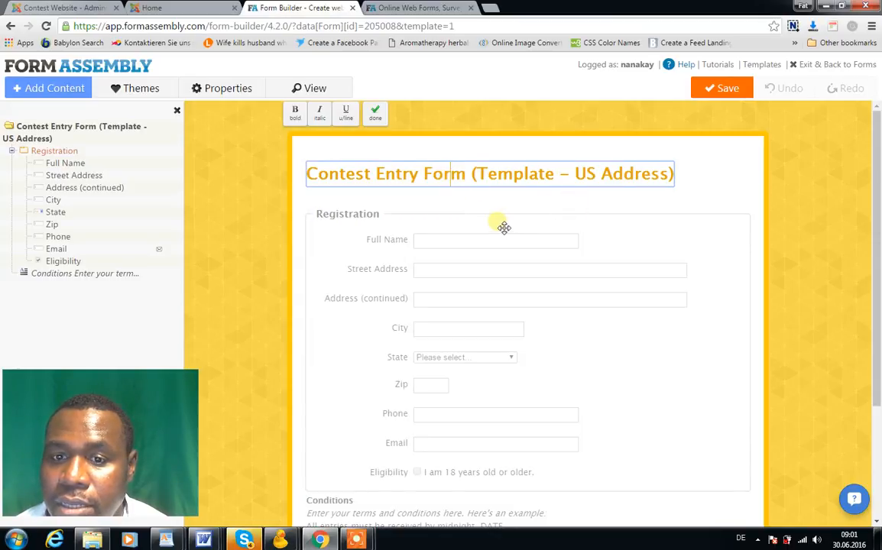
{"action": "left_click", "coordinate": [397, 241]}
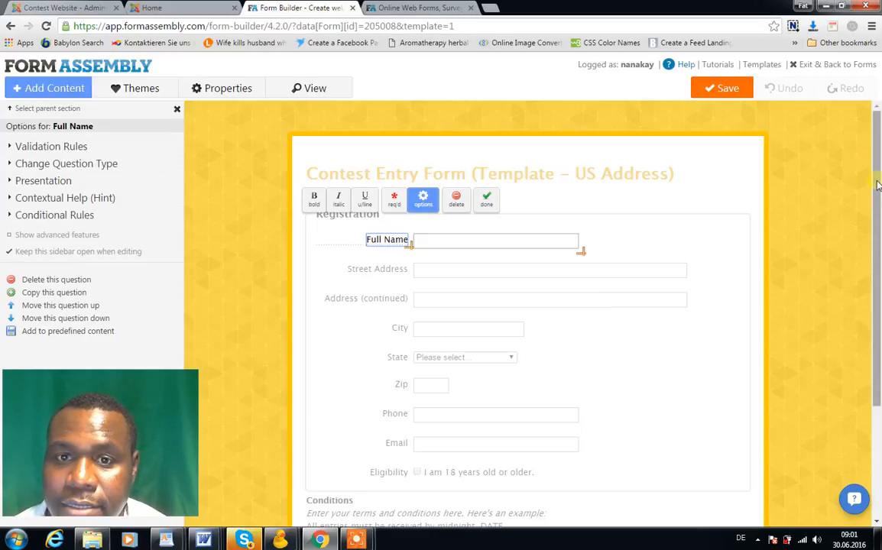
{"action": "left_click_drag", "start_coordinate": [877, 185], "coordinate": [878, 252]}
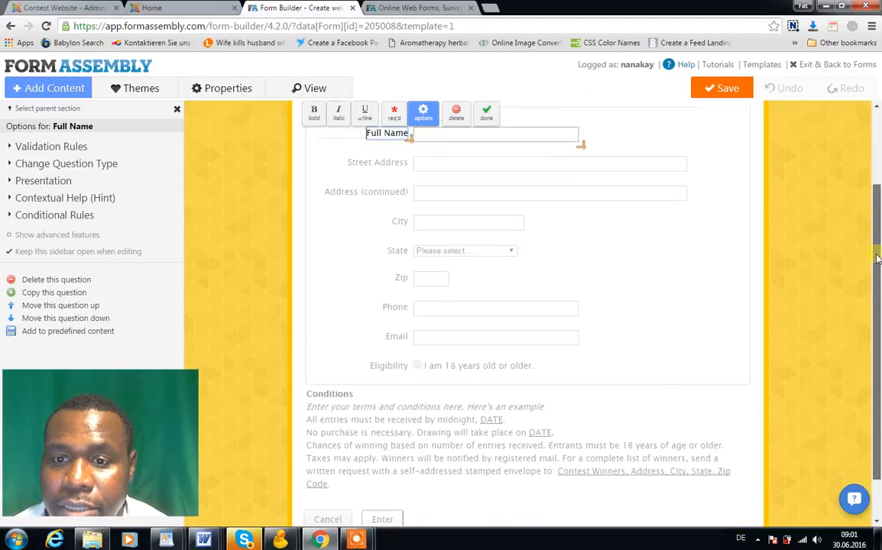
{"action": "left_click", "coordinate": [402, 254]}
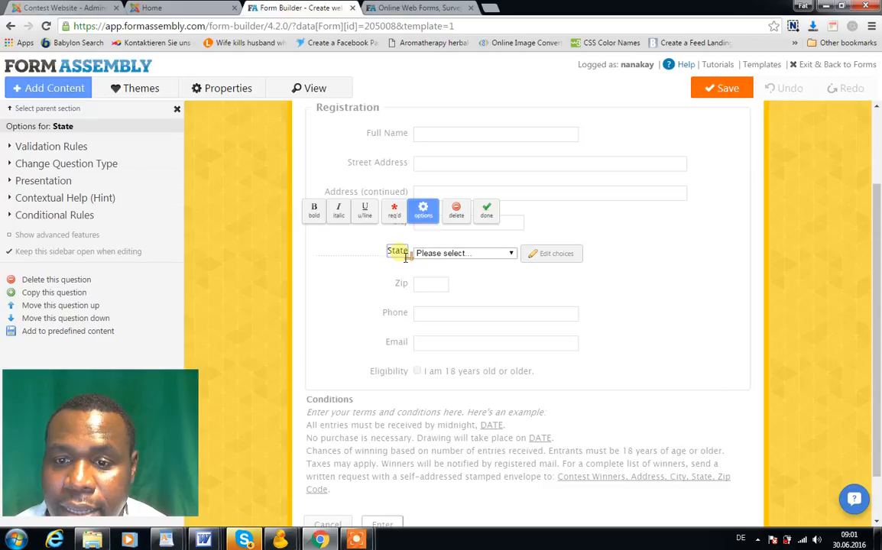
{"action": "left_click", "coordinate": [456, 212]}
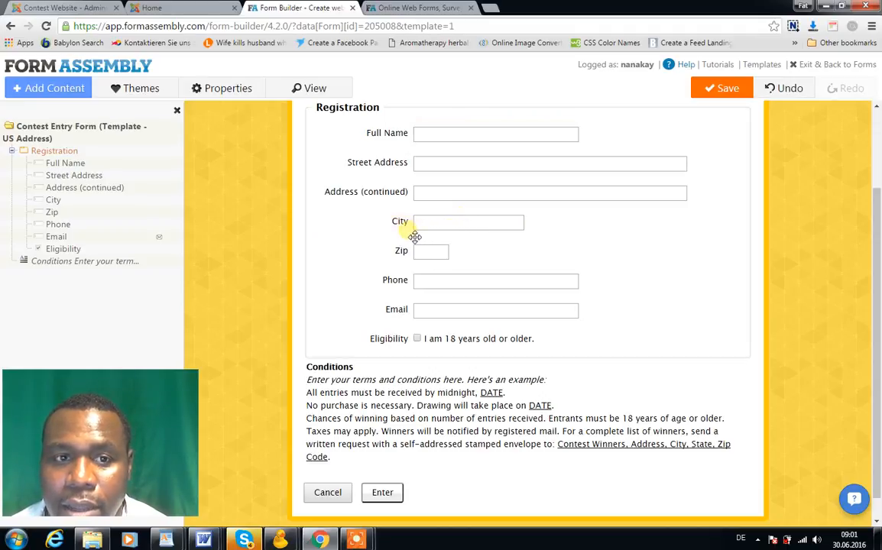
Step: Add a predefined Date question to the form and move it above Full Name in the Registration section
{"action": "left_click", "coordinate": [220, 90]}
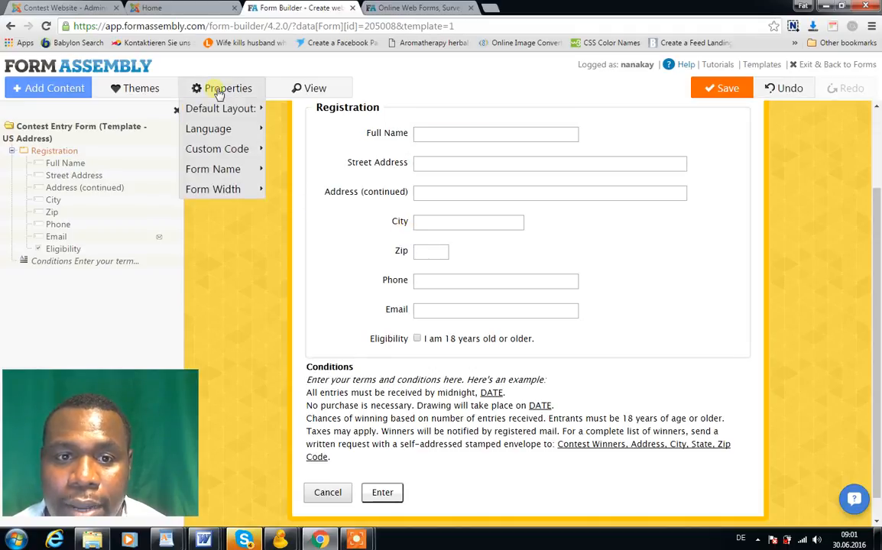
{"action": "left_click", "coordinate": [65, 89]}
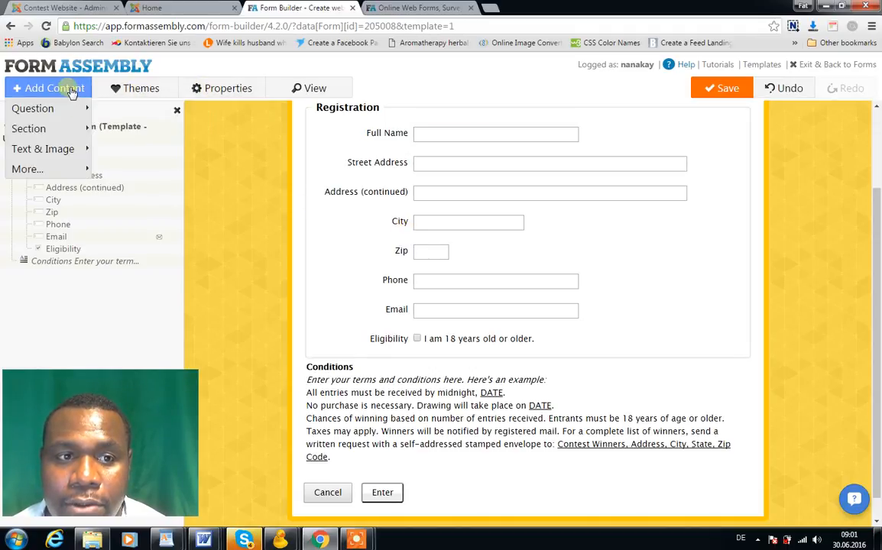
{"action": "mouse_move", "coordinate": [68, 109]}
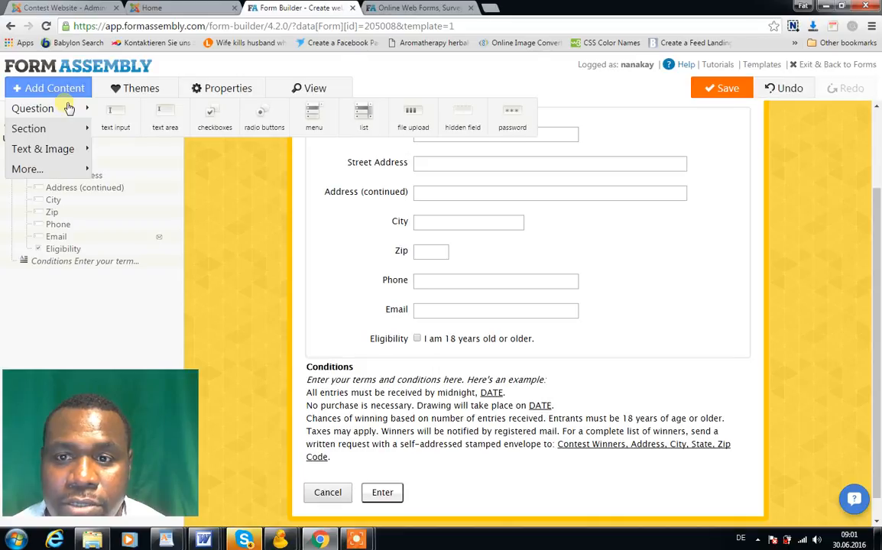
{"action": "mouse_move", "coordinate": [69, 131]}
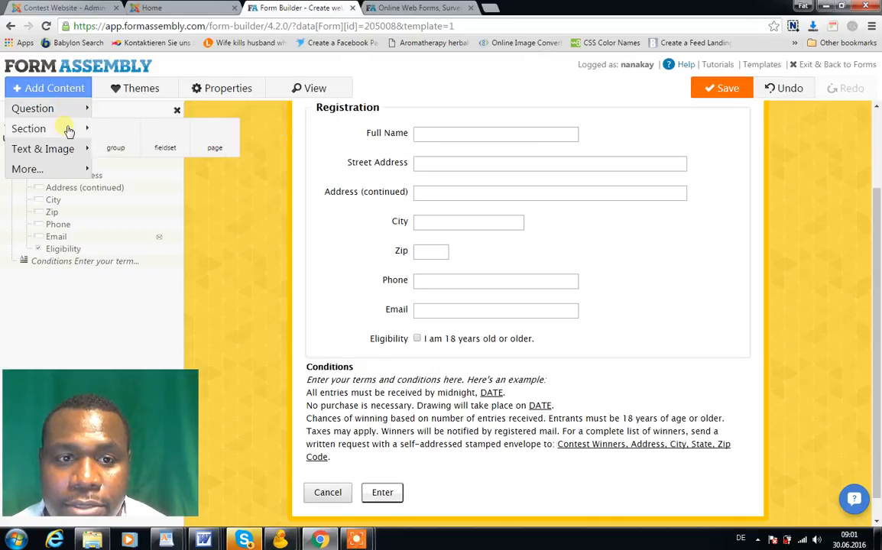
{"action": "mouse_move", "coordinate": [71, 174]}
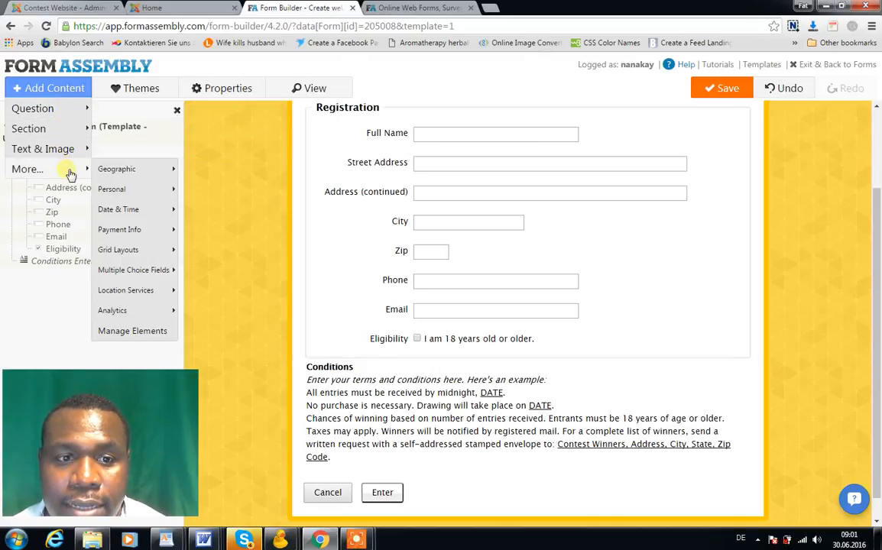
{"action": "mouse_move", "coordinate": [130, 190]}
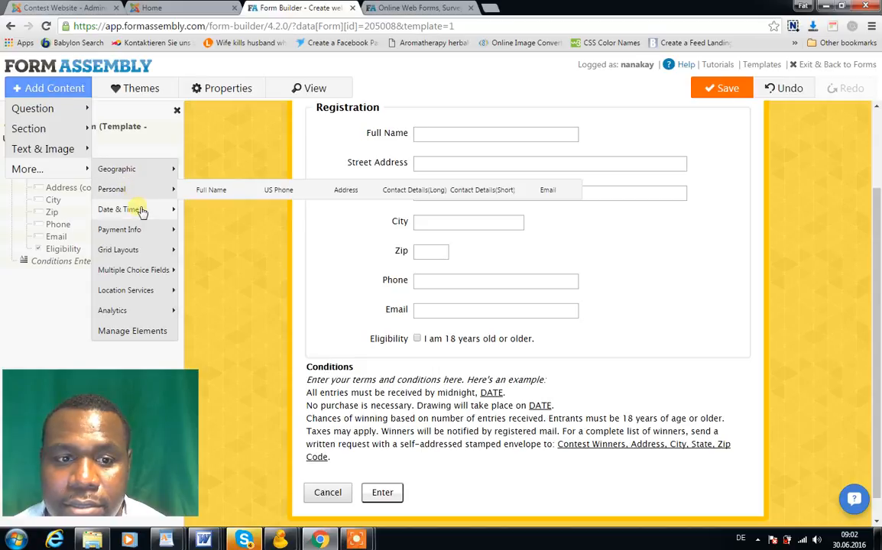
{"action": "mouse_move", "coordinate": [142, 214]}
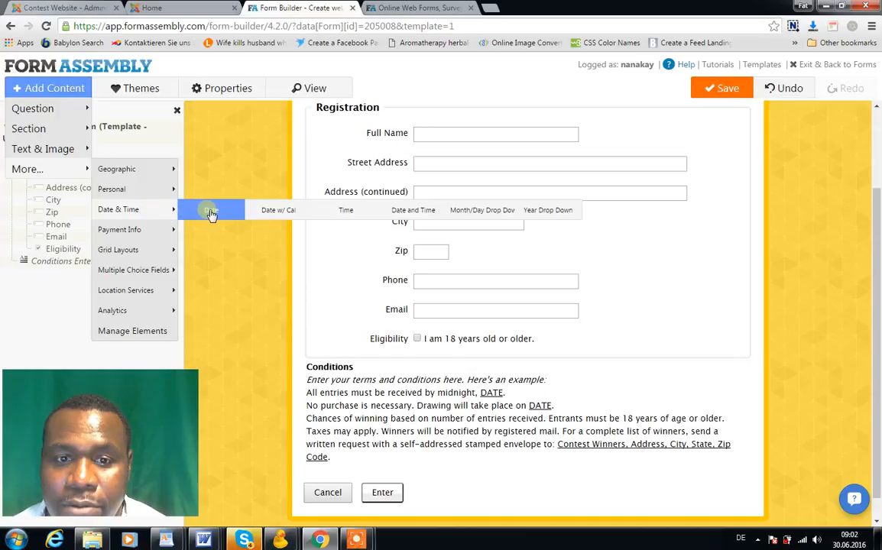
{"action": "left_click", "coordinate": [212, 215]}
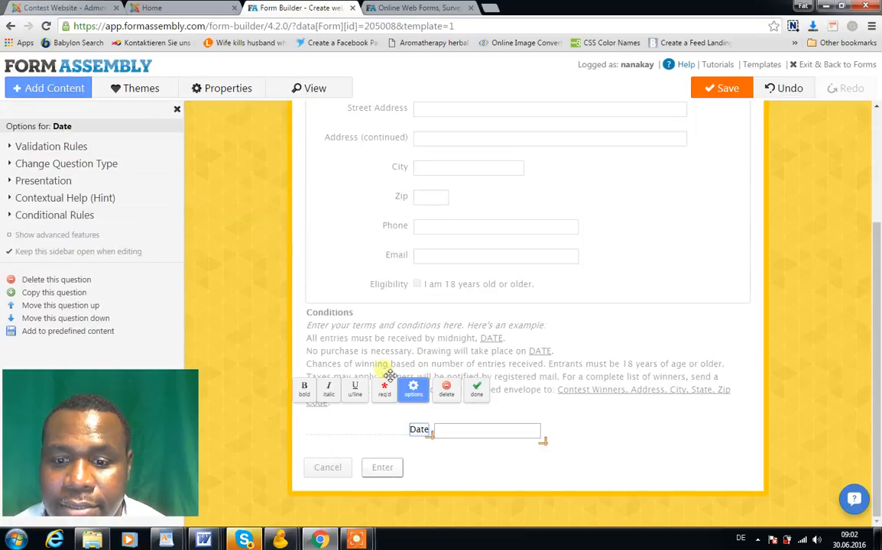
{"action": "mouse_move", "coordinate": [474, 438]}
{"action": "left_mouse_down"}
{"action": "mouse_move", "coordinate": [485, 228]}
{"action": "mouse_move", "coordinate": [469, 195]}
{"action": "mouse_move", "coordinate": [466, 138]}
{"action": "mouse_move", "coordinate": [449, 88]}
{"action": "mouse_move", "coordinate": [433, 246]}
{"action": "mouse_move", "coordinate": [399, 219]}
{"action": "left_mouse_up"}
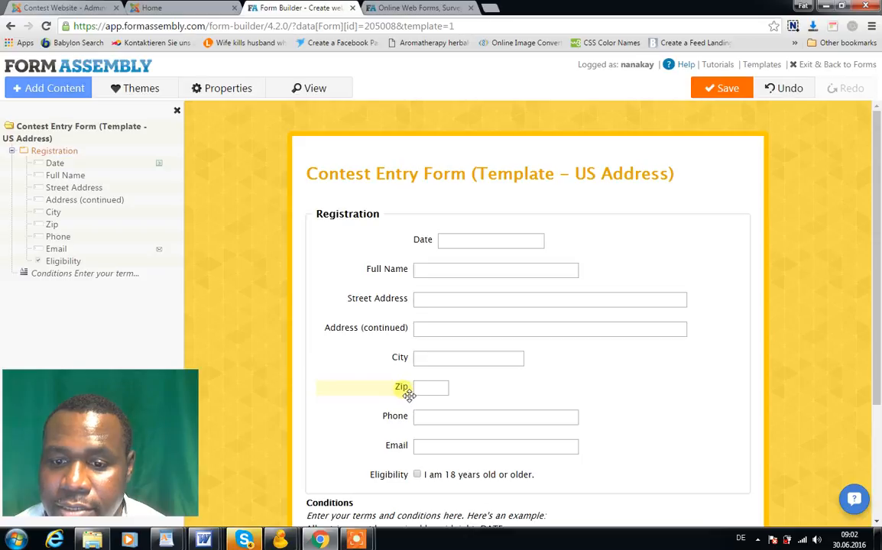
Step: Rename the Zip question's label to "Post-code"
{"action": "left_click", "coordinate": [410, 391]}
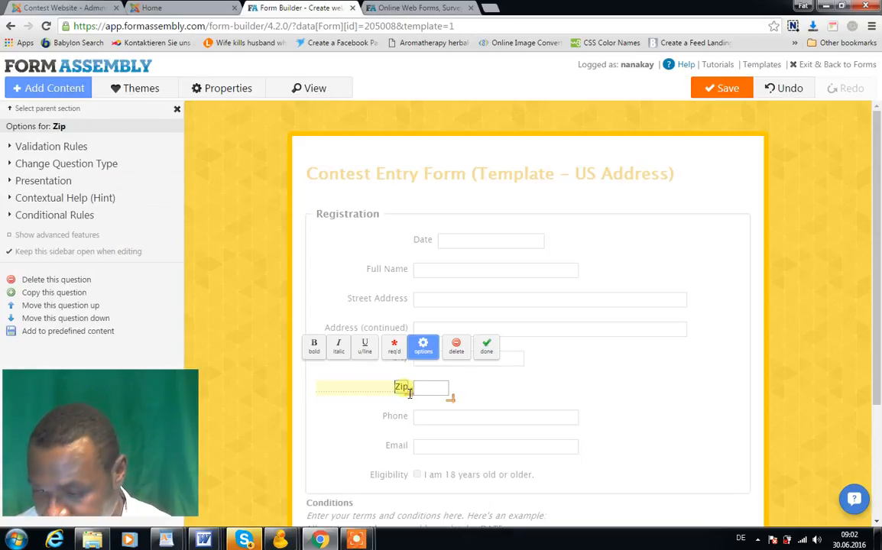
{"action": "key", "text": "Delete"}
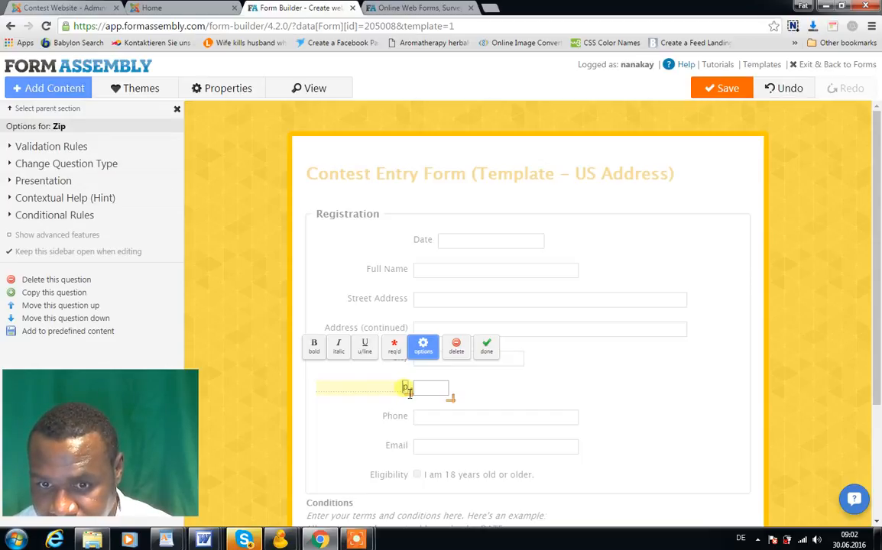
{"action": "key", "text": "Delete"}
{"action": "type", "text": "Post"}
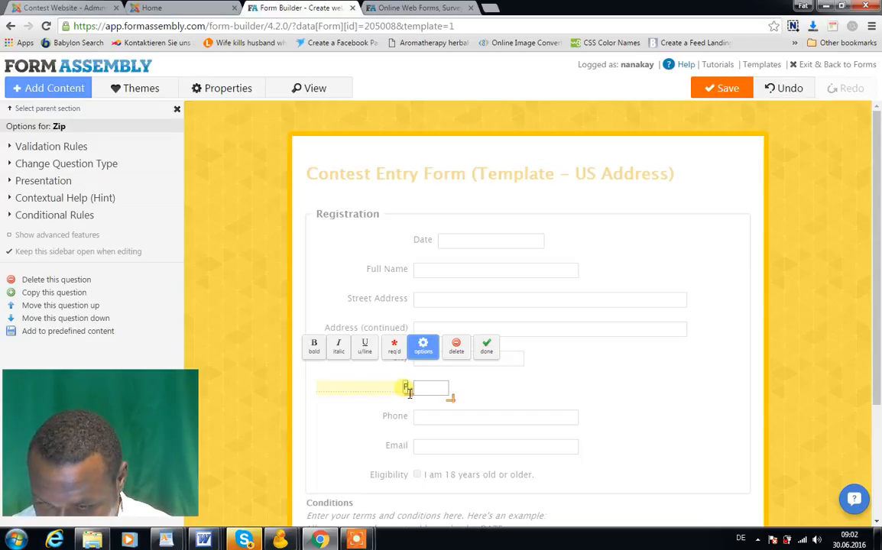
{"action": "type", "text": "-code"}
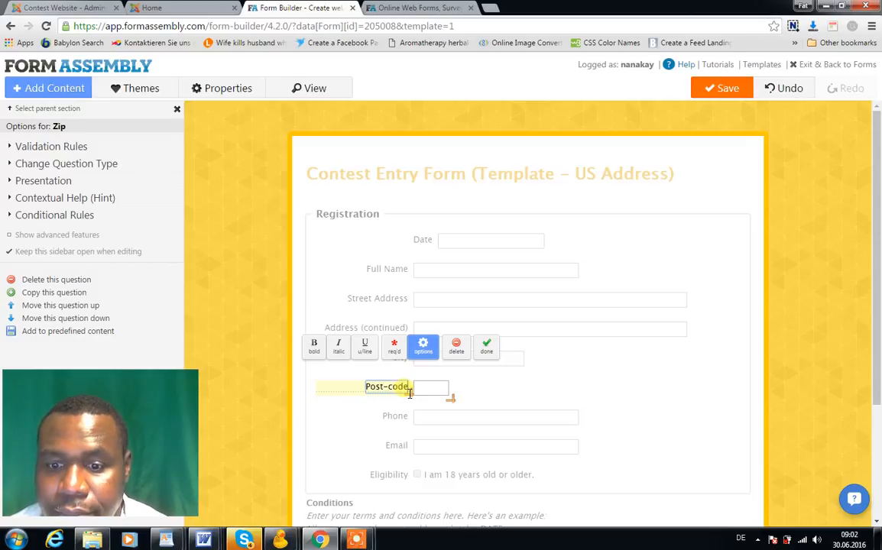
{"action": "left_click", "coordinate": [489, 356]}
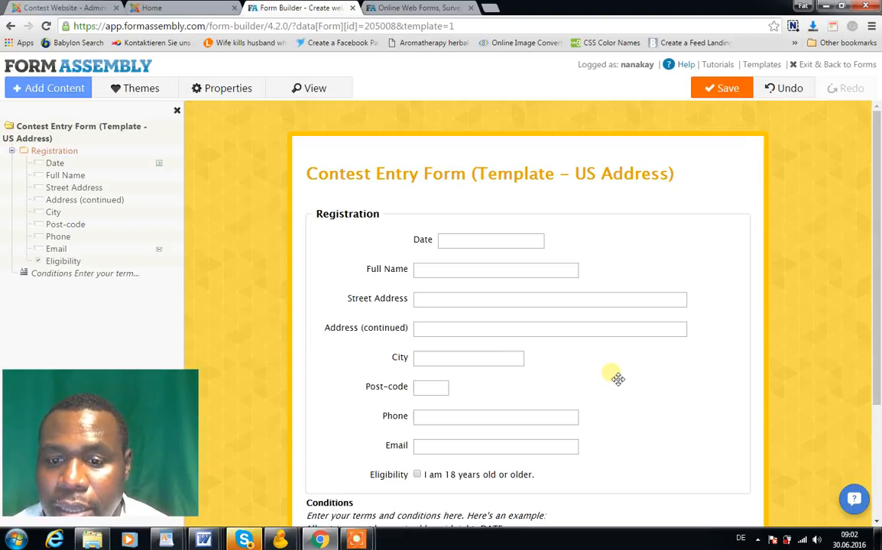
{"action": "left_click", "coordinate": [401, 357]}
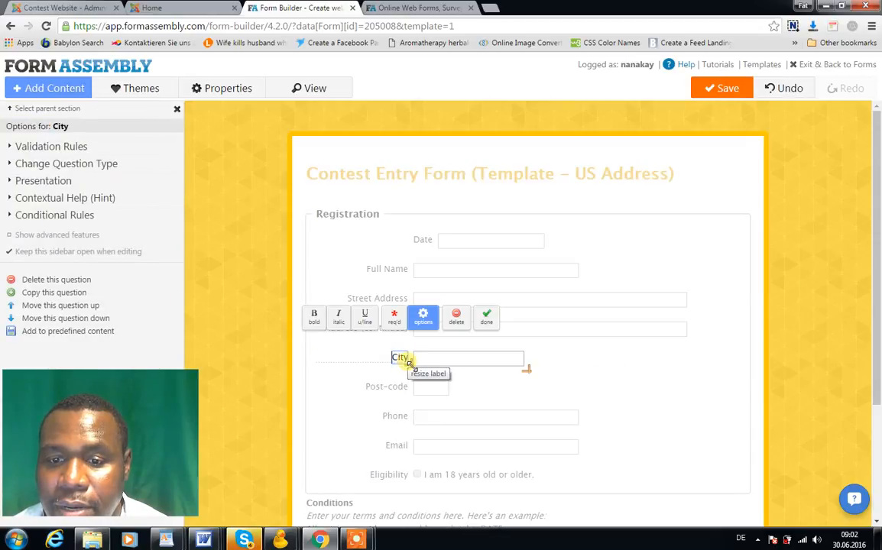
{"action": "left_click", "coordinate": [425, 320]}
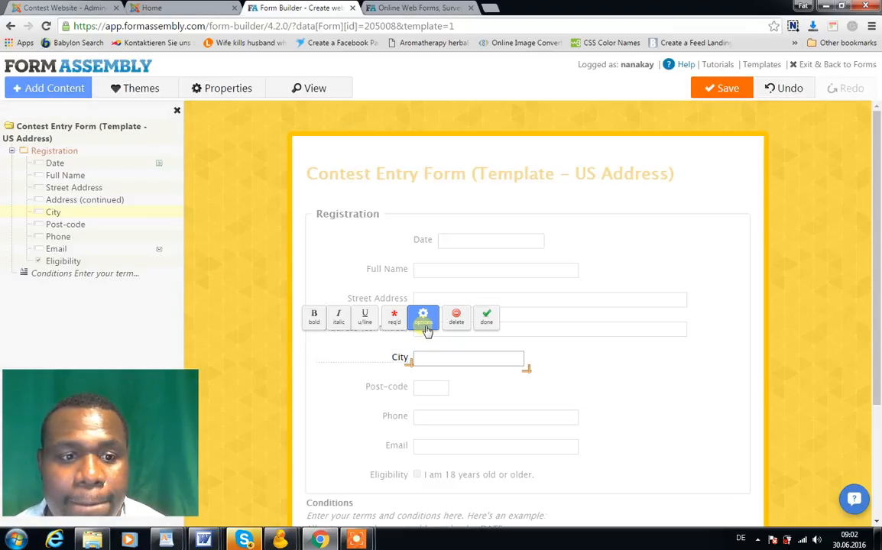
{"action": "left_click", "coordinate": [58, 213]}
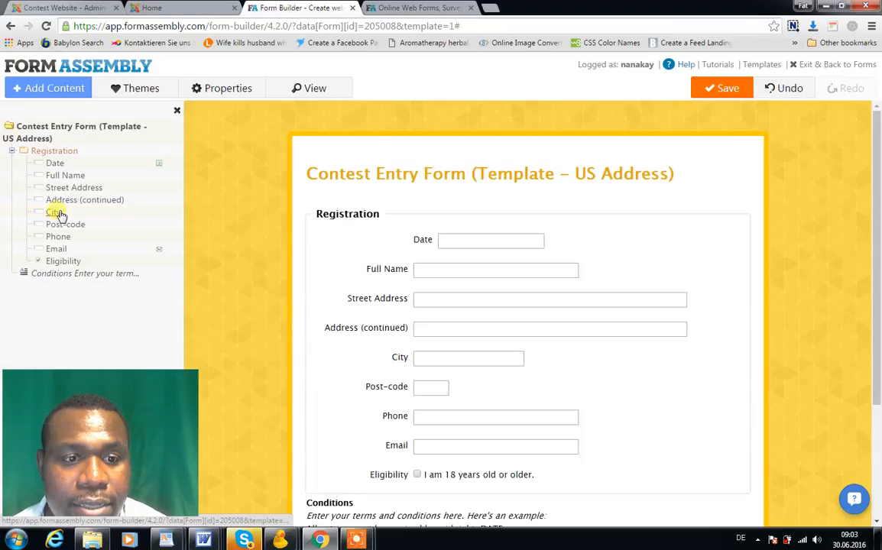
{"action": "left_click", "coordinate": [54, 88]}
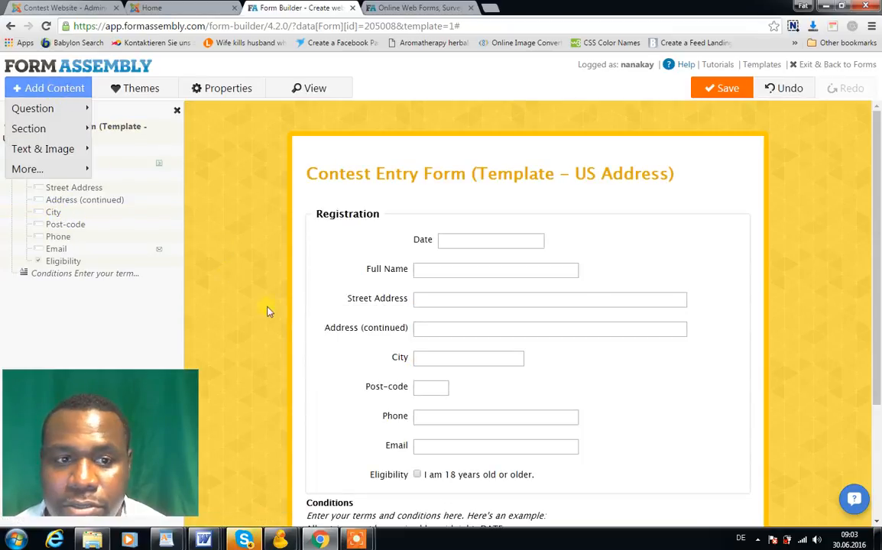
{"action": "left_click", "coordinate": [358, 411]}
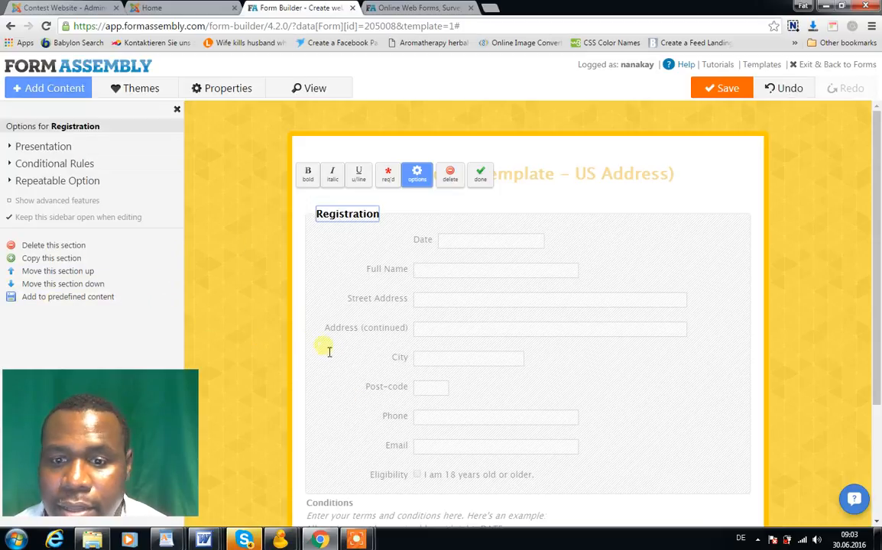
Step: Copy the City question in the Registration section and label the copy "State"
{"action": "left_click", "coordinate": [434, 369]}
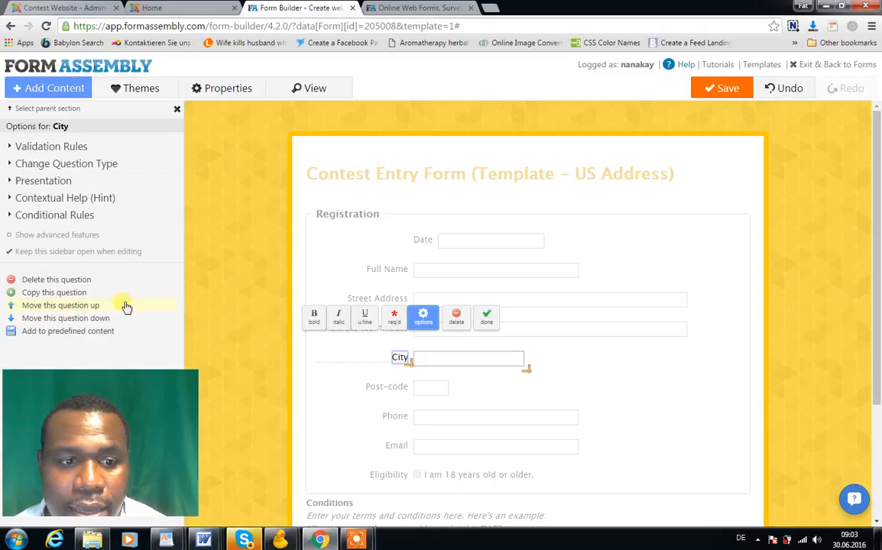
{"action": "left_click", "coordinate": [60, 293]}
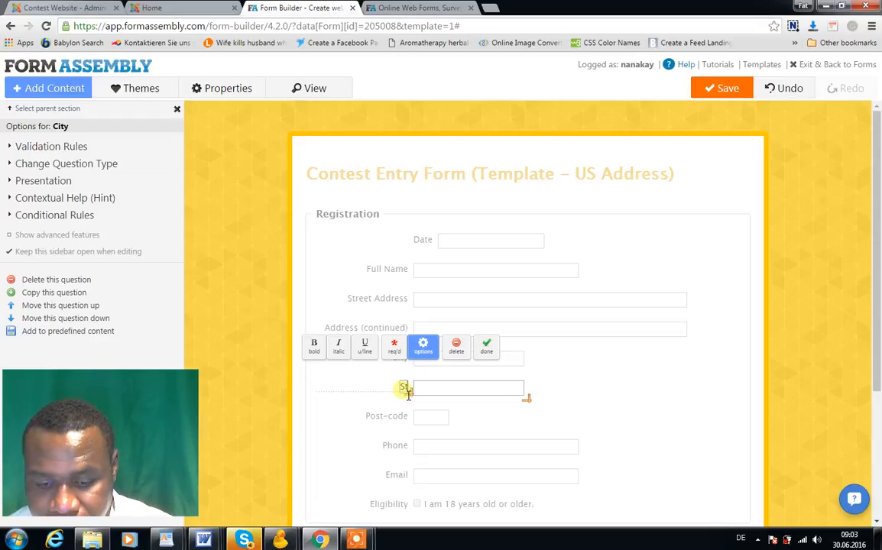
{"action": "type", "text": "State"}
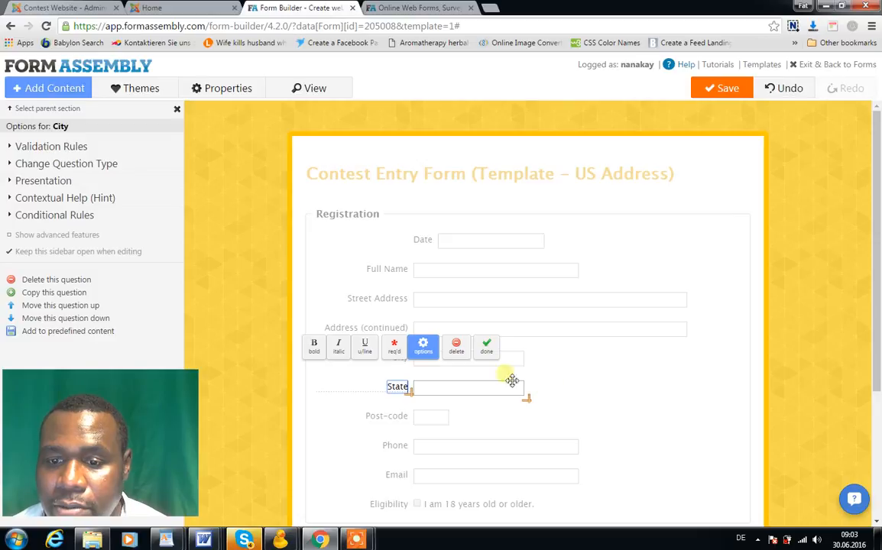
{"action": "left_click", "coordinate": [487, 351]}
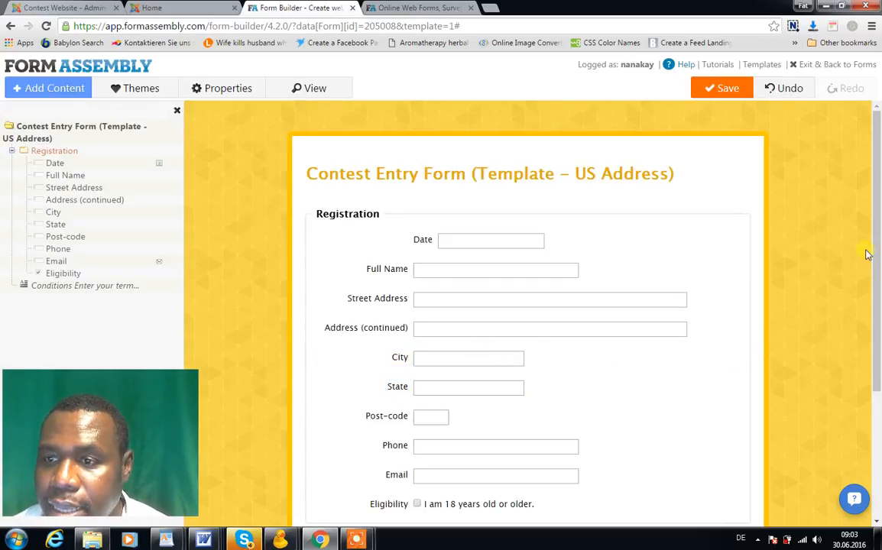
Step: Change the form title to "Dance Workshop Application Form" and update the form name to match
{"action": "left_click", "coordinate": [555, 181]}
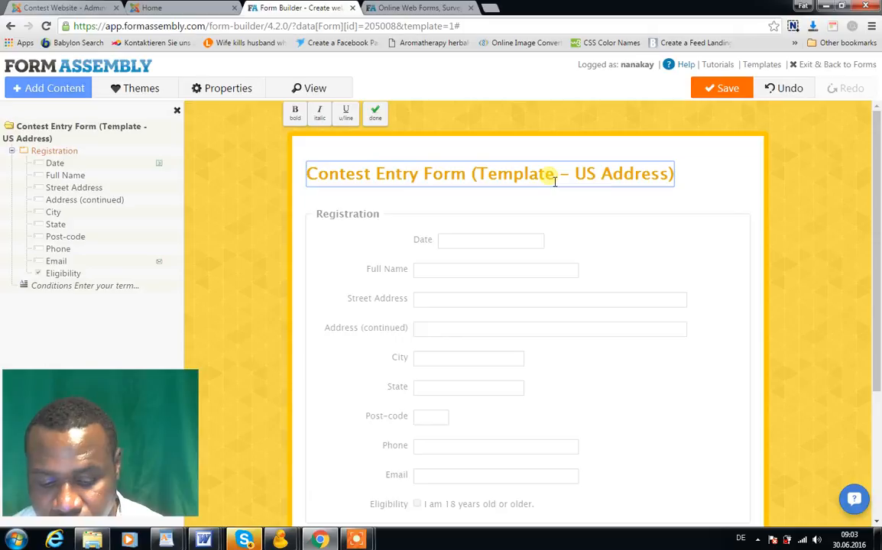
{"action": "triple_click", "coordinate": [555, 182]}
{"action": "type", "text": "Workshop"}
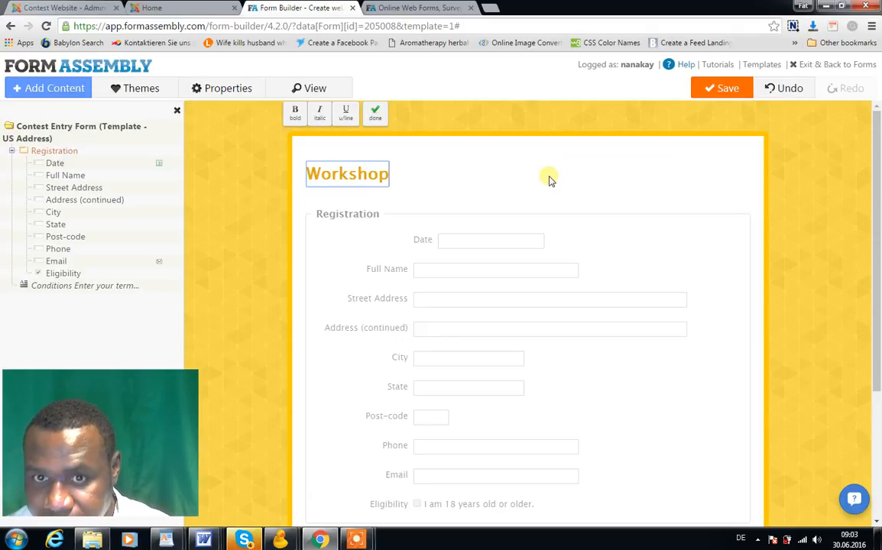
{"action": "type", "text": " A"}
{"action": "key", "text": "BackSpace"}
{"action": "key", "text": "BackSpace"}
{"action": "key", "text": "BackSpace"}
{"action": "key", "text": "BackSpace"}
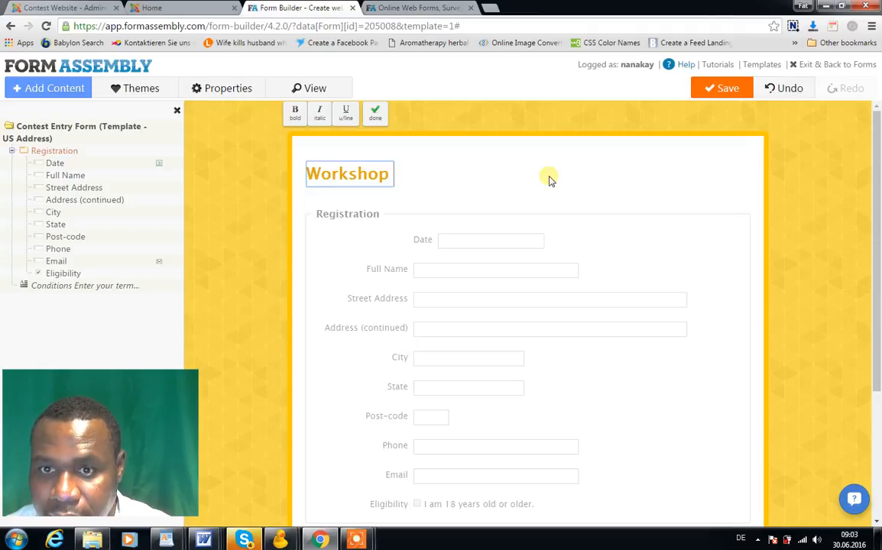
{"action": "key", "text": "BackSpace"}
{"action": "key", "text": "BackSpace"}
{"action": "key", "text": "BackSpace"}
{"action": "key", "text": "BackSpace"}
{"action": "key", "text": "BackSpace"}
{"action": "key", "text": "BackSpace"}
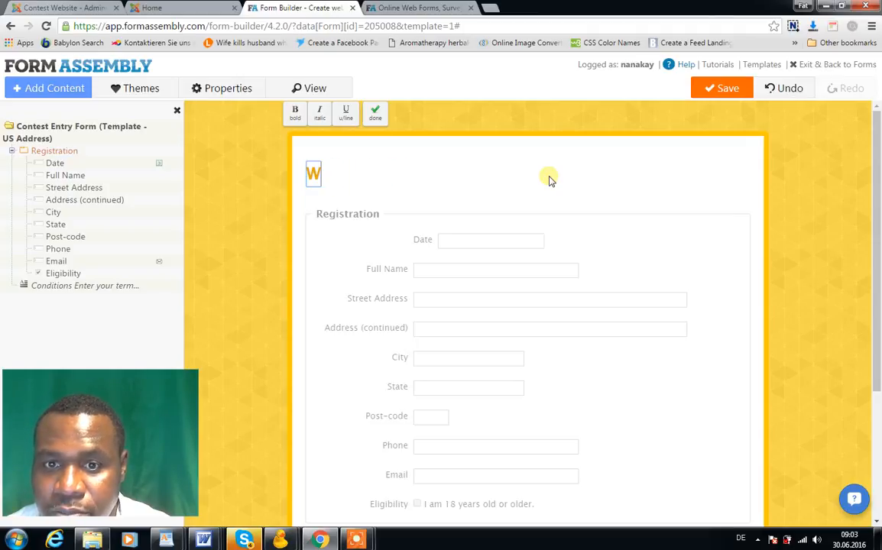
{"action": "type", "text": "Da"}
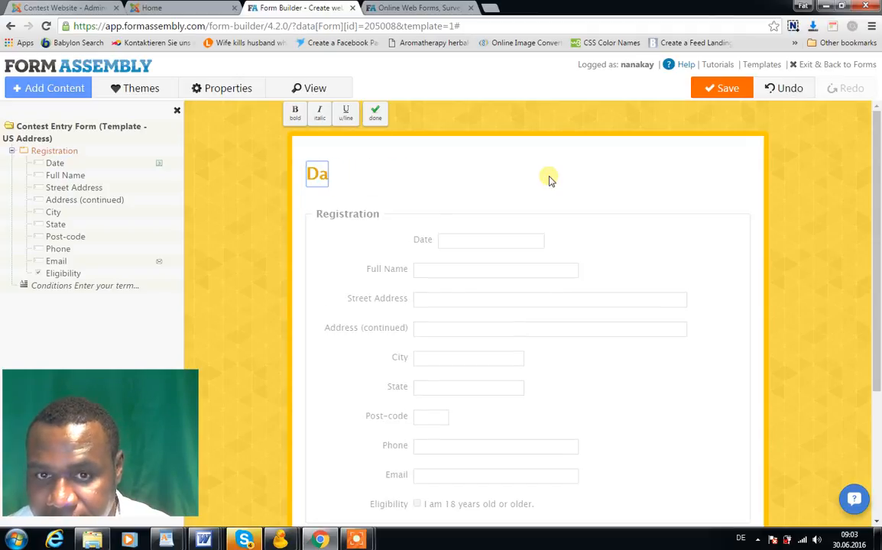
{"action": "type", "text": "nce Wo"}
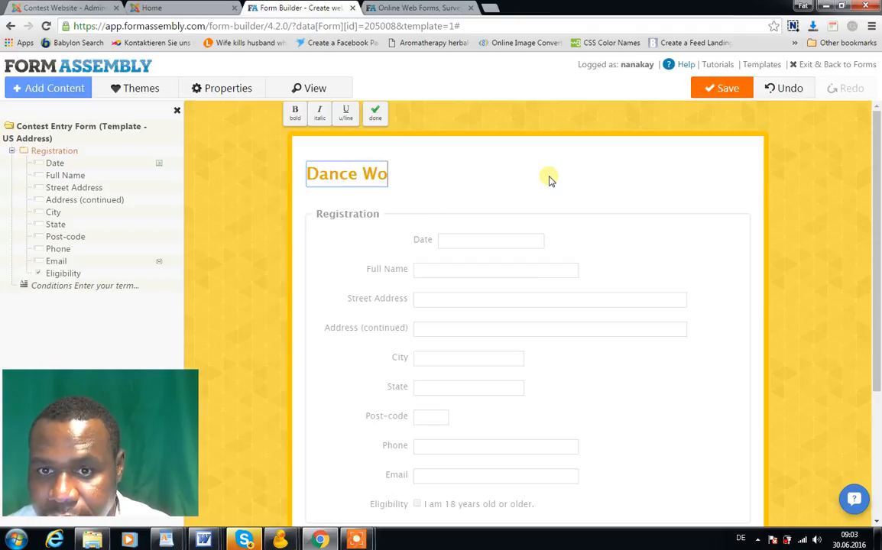
{"action": "type", "text": "rksho"}
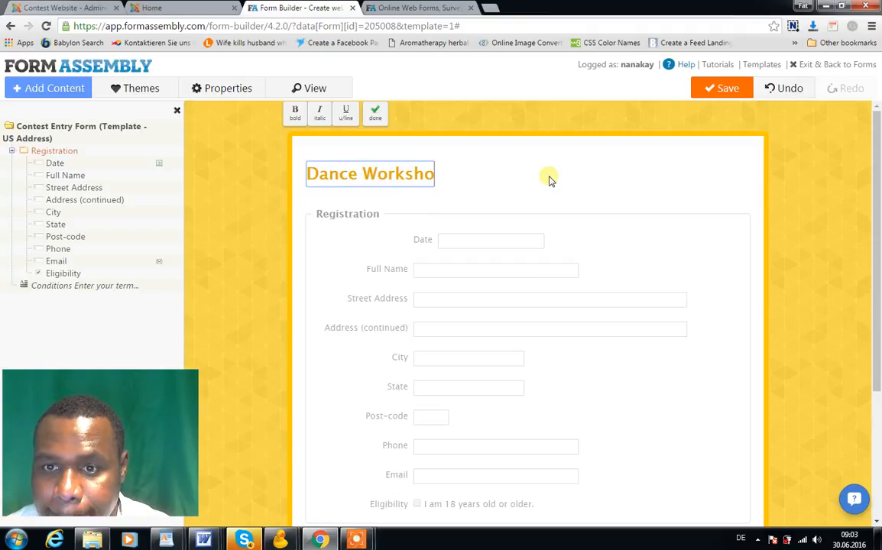
{"action": "type", "text": "p App"}
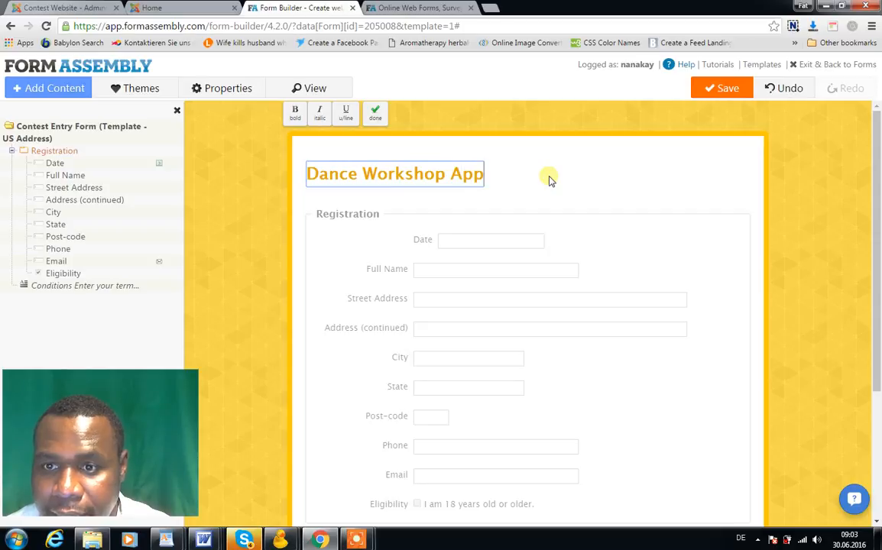
{"action": "type", "text": "lication Form"}
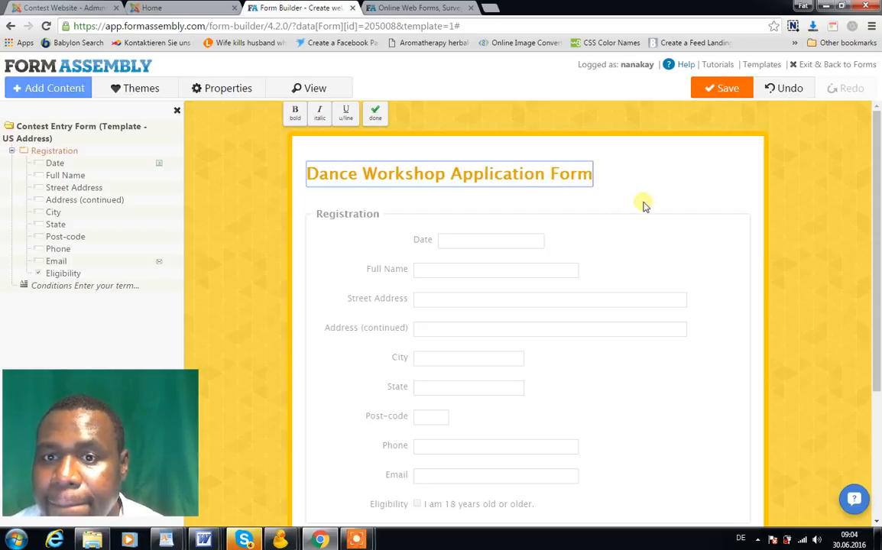
{"action": "left_click", "coordinate": [702, 243]}
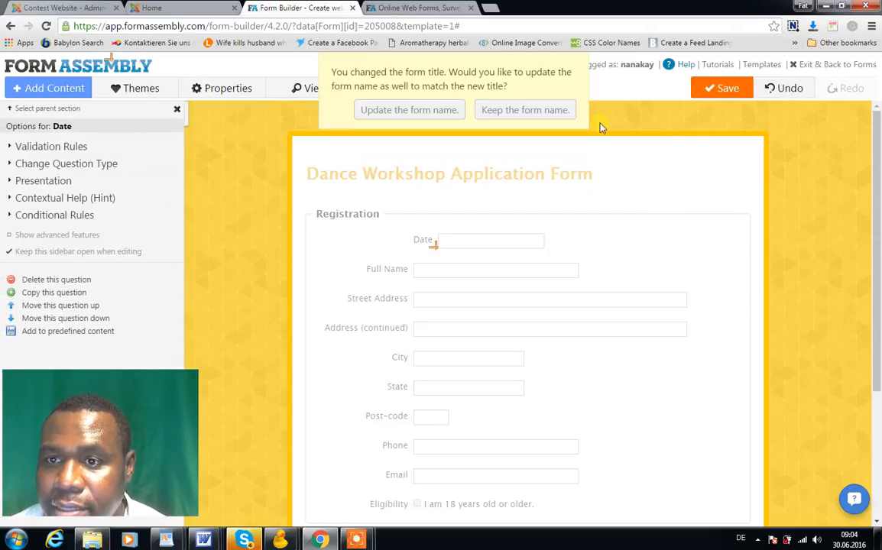
{"action": "left_click", "coordinate": [436, 111]}
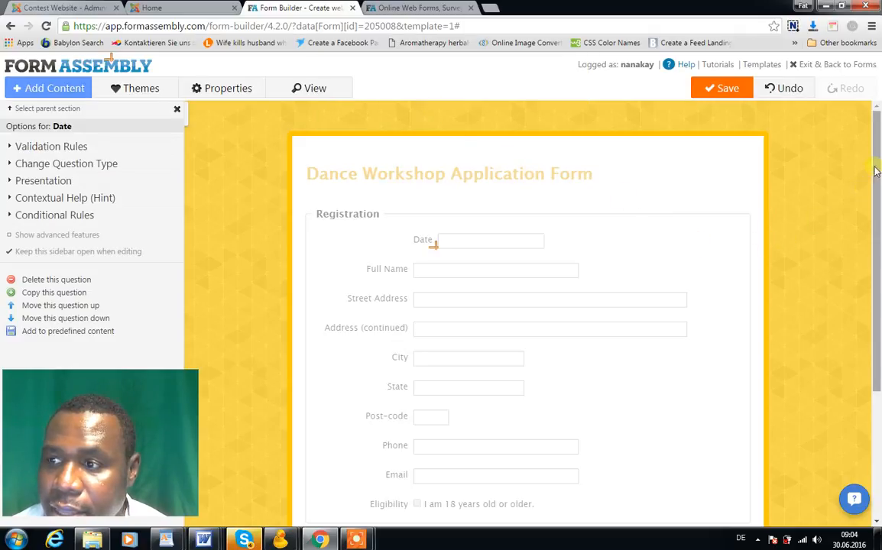
{"action": "left_click_drag", "start_coordinate": [878, 167], "coordinate": [879, 242]}
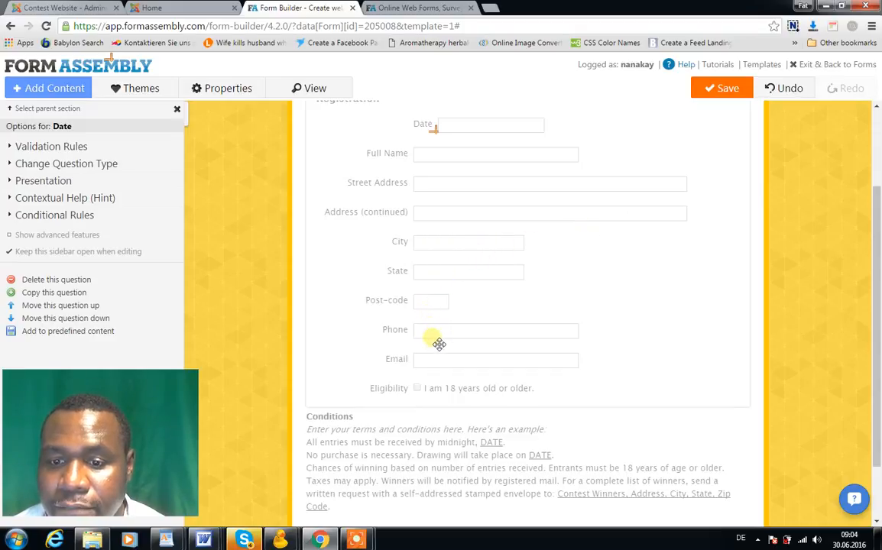
{"action": "left_click", "coordinate": [476, 383]}
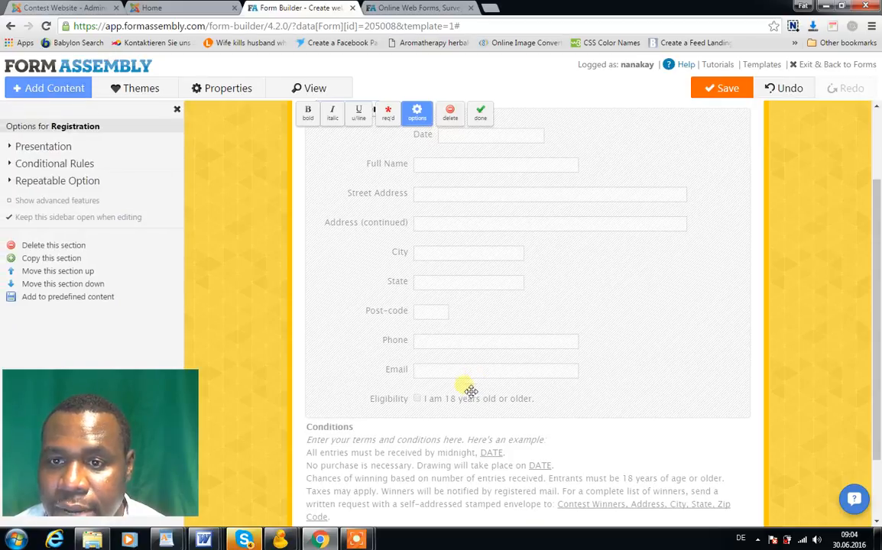
{"action": "left_click", "coordinate": [501, 346]}
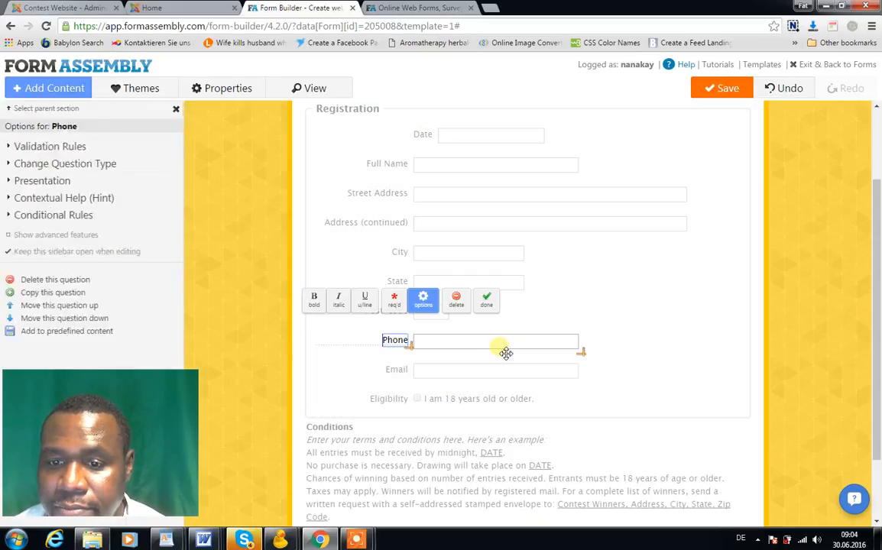
{"action": "left_click", "coordinate": [451, 282]}
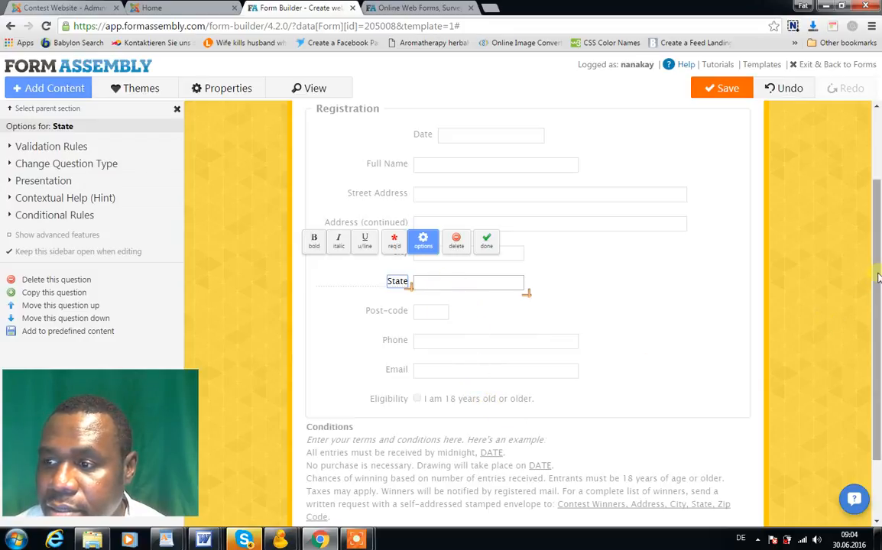
{"action": "left_click_drag", "start_coordinate": [877, 294], "coordinate": [880, 338]}
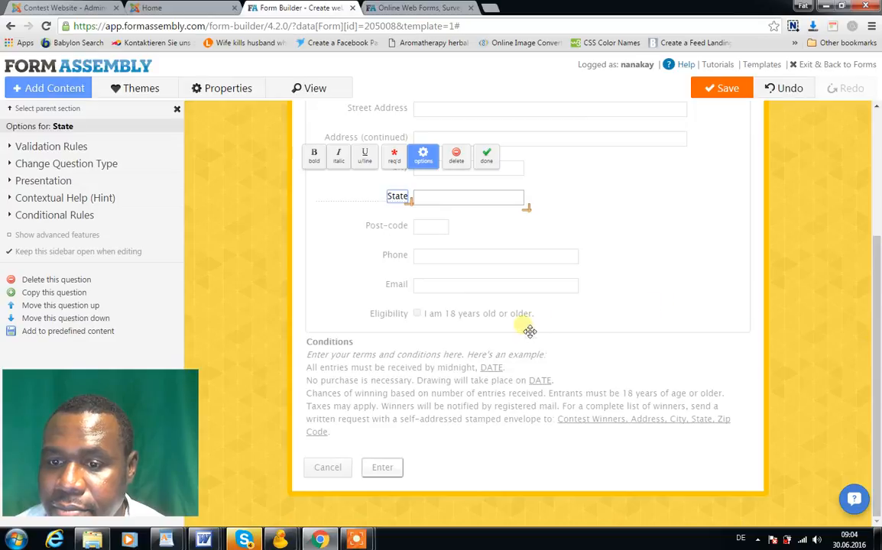
{"action": "left_click", "coordinate": [561, 311]}
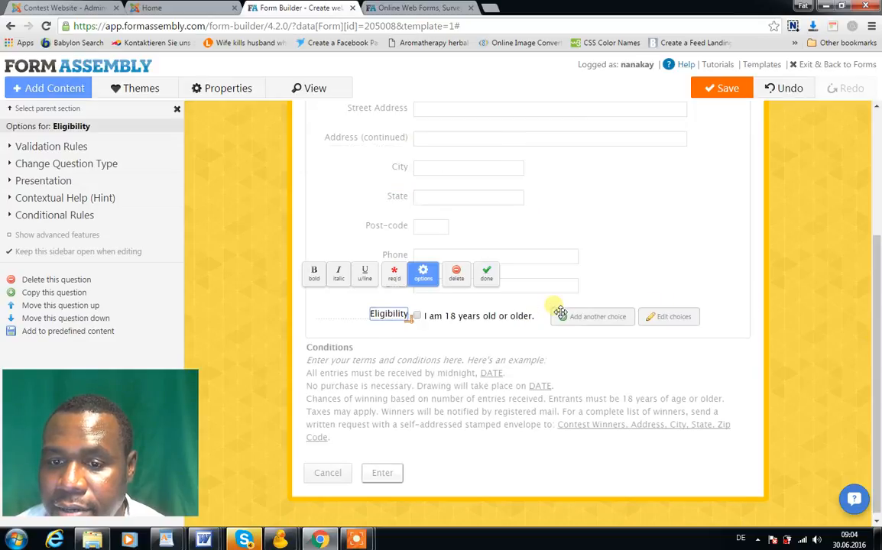
{"action": "left_click", "coordinate": [594, 295]}
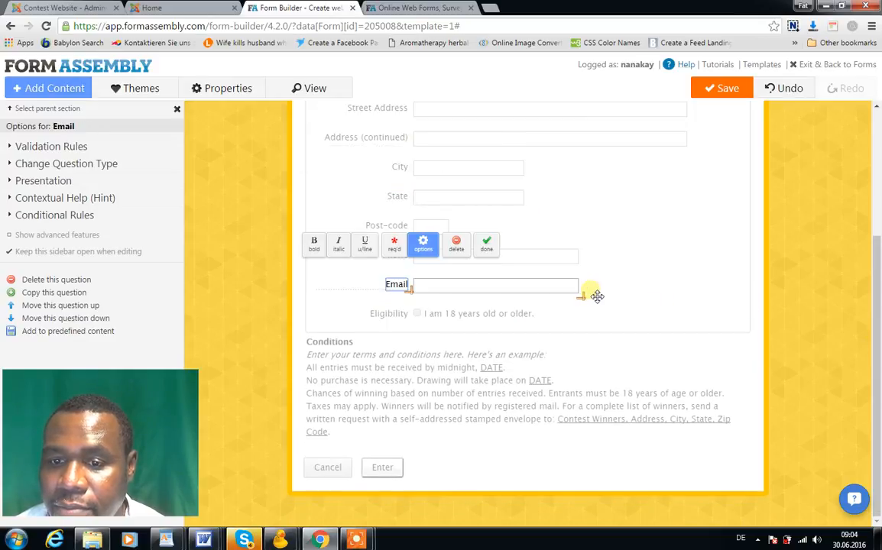
Step: Add a text input question labelled "Facebook" and move it below Email in the Registration section
{"action": "left_click", "coordinate": [53, 92]}
{"action": "mouse_move", "coordinate": [53, 110]}
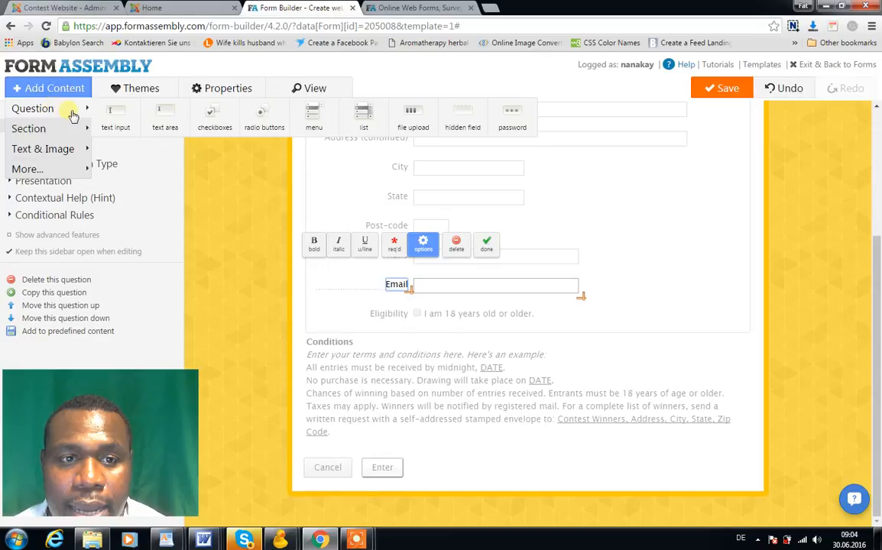
{"action": "left_click", "coordinate": [116, 114]}
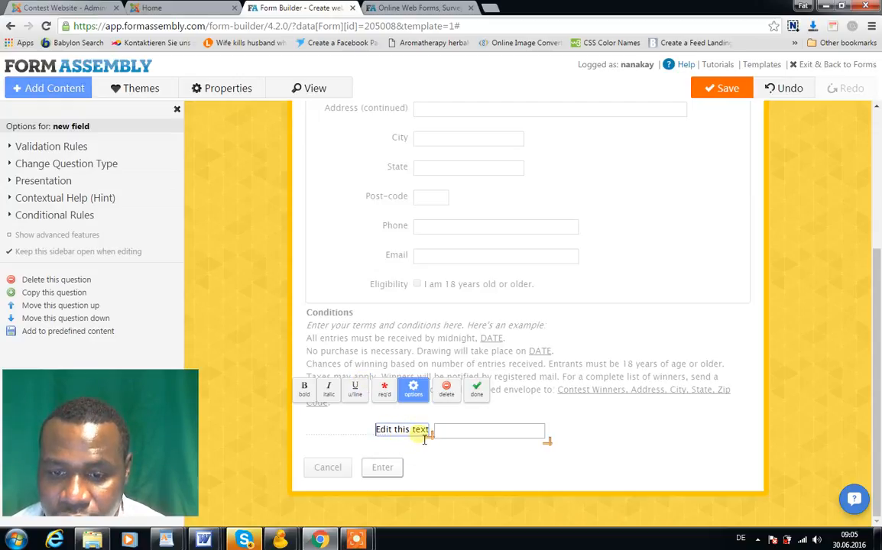
{"action": "triple_click", "coordinate": [424, 435]}
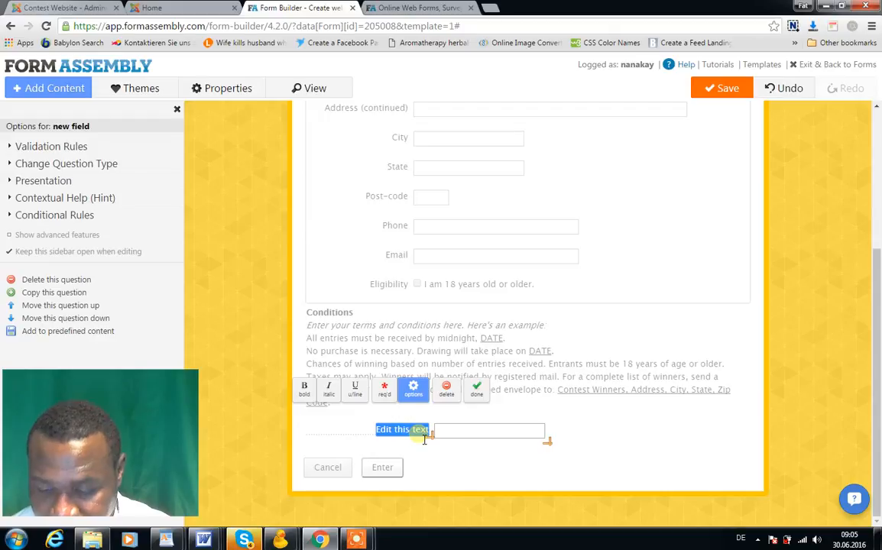
{"action": "key", "text": "BackSpace"}
{"action": "type", "text": "Facebook"}
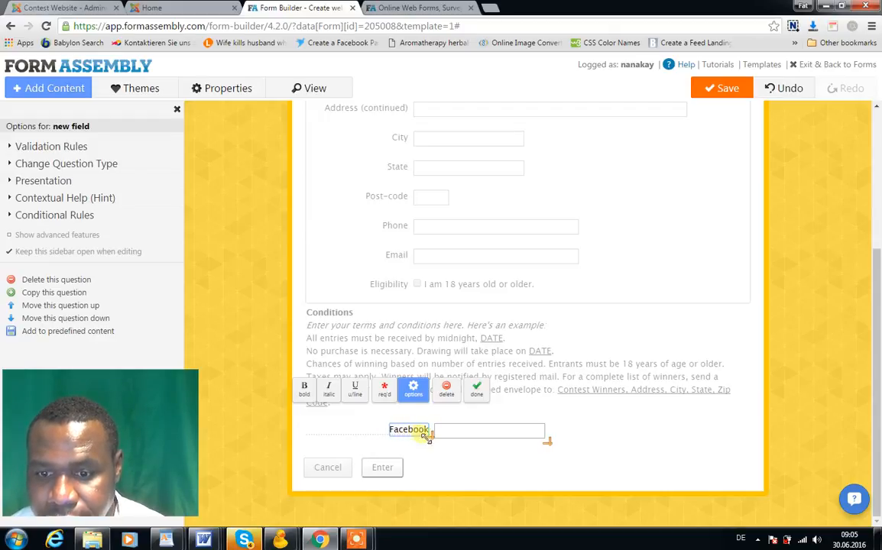
{"action": "left_click", "coordinate": [476, 396]}
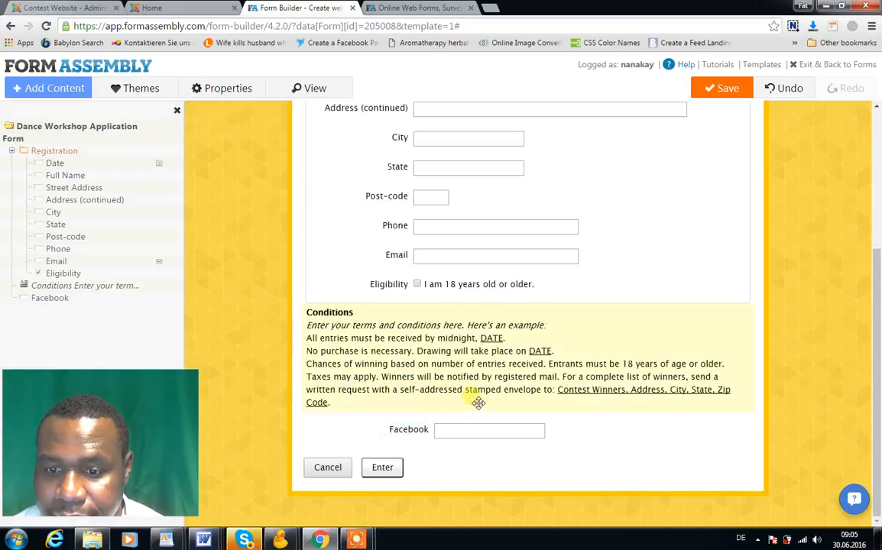
{"action": "left_click_drag", "start_coordinate": [437, 368], "coordinate": [425, 282]}
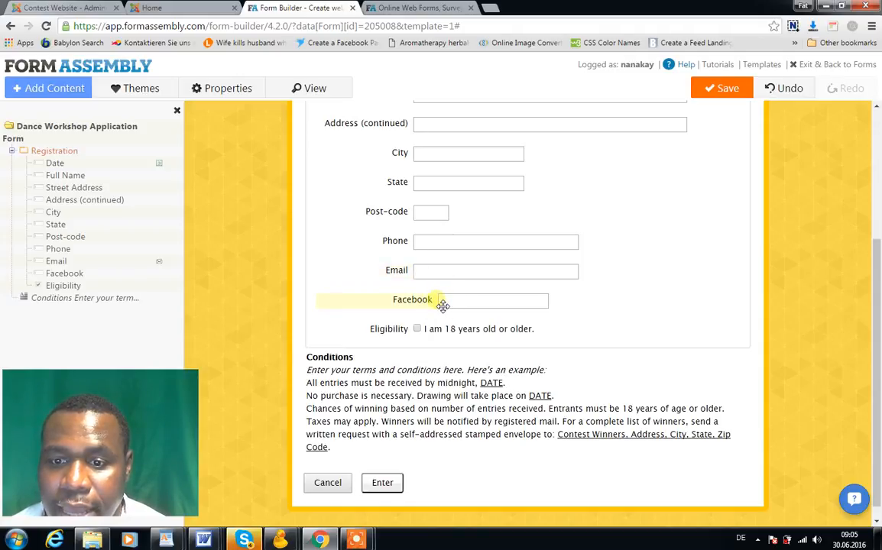
Step: Copy the Facebook question in the Registration section and label the copy "Twitter"
{"action": "left_click", "coordinate": [430, 306]}
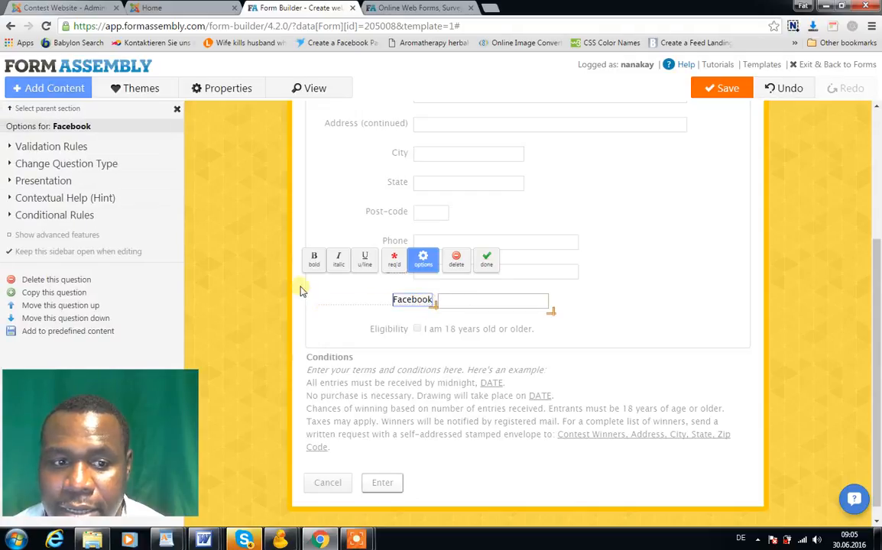
{"action": "left_click", "coordinate": [77, 295]}
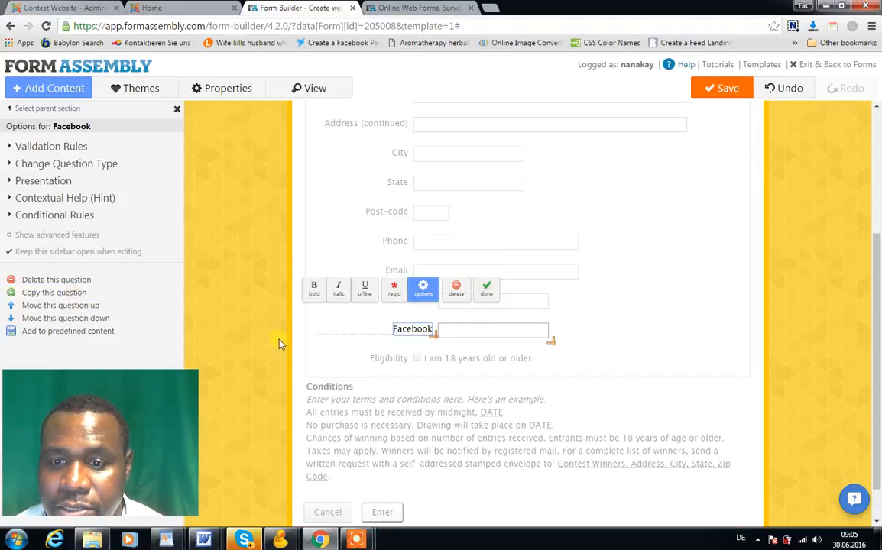
{"action": "left_click", "coordinate": [491, 298]}
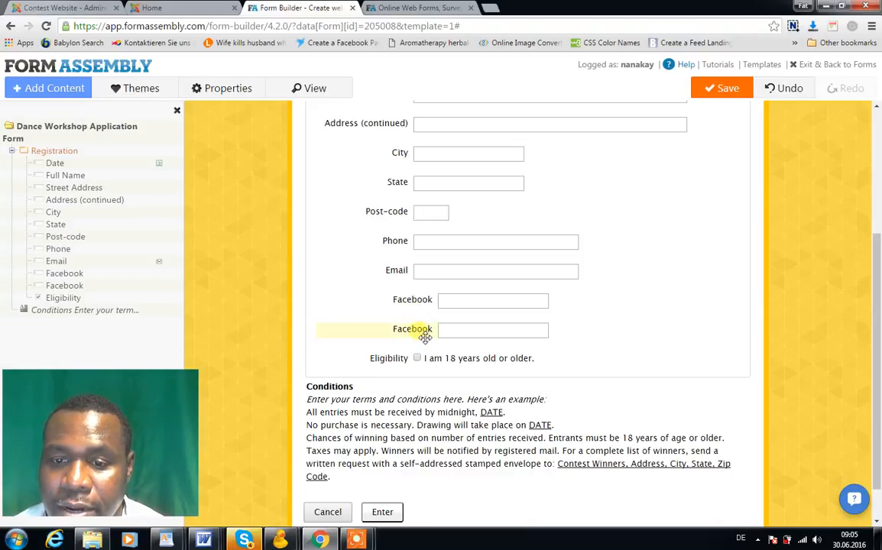
{"action": "left_click", "coordinate": [425, 334]}
{"action": "double_click", "coordinate": [425, 335]}
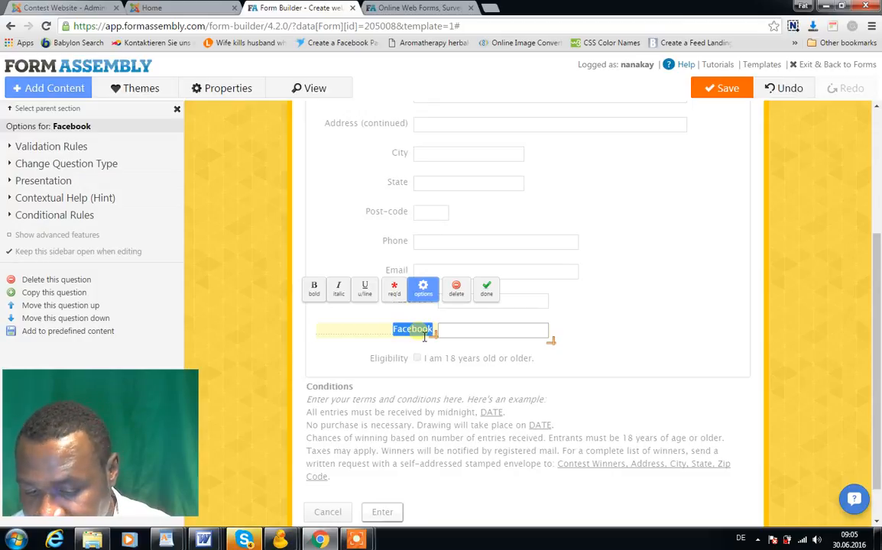
{"action": "type", "text": "Tw"}
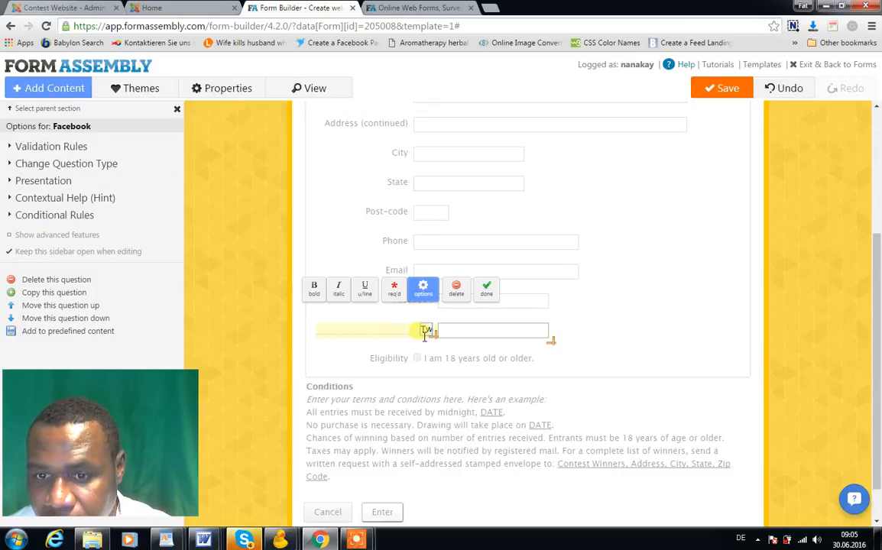
{"action": "type", "text": "itter"}
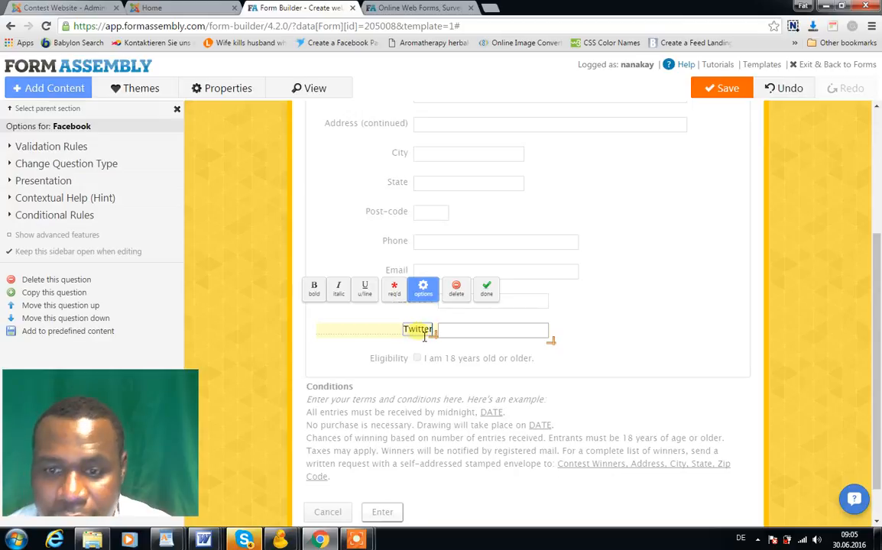
{"action": "left_click", "coordinate": [487, 295]}
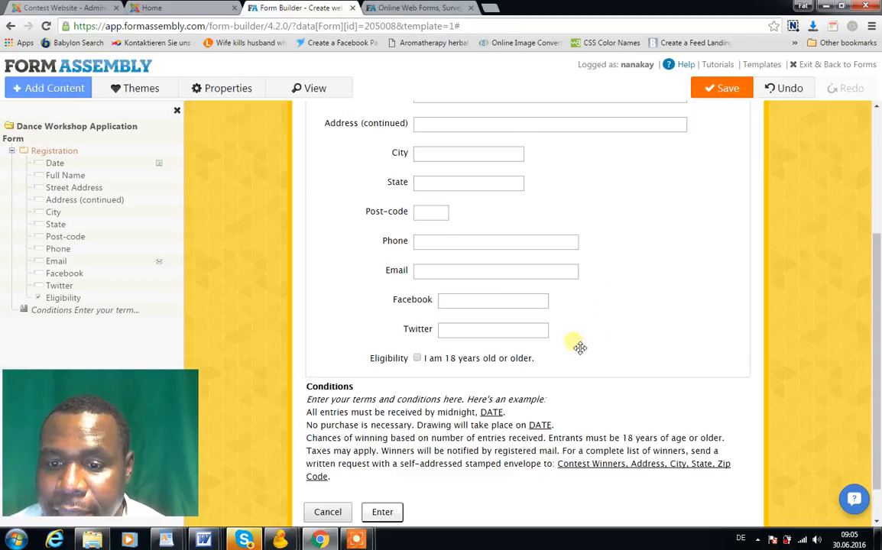
Step: Replace the Eligibility checkbox text with "You must be a resident of Germany to participate in this workshop"
{"action": "left_click", "coordinate": [449, 366]}
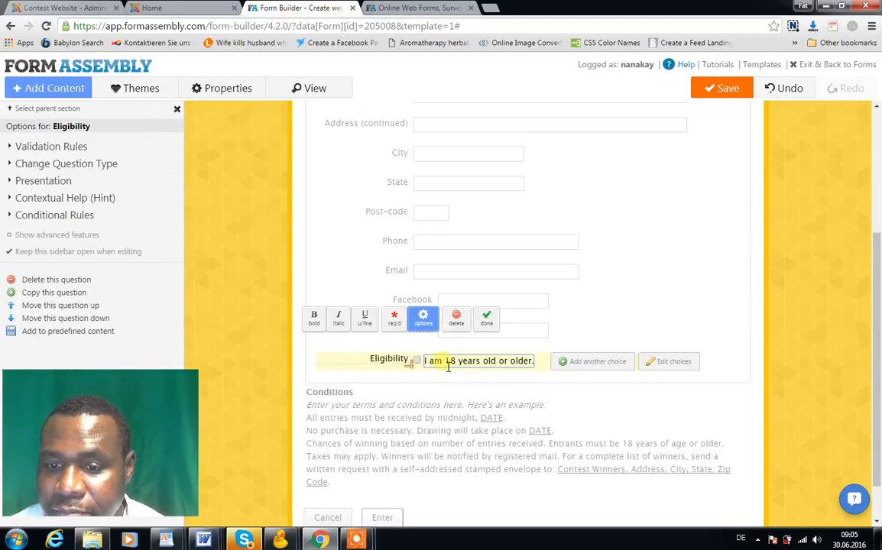
{"action": "key", "text": "ctrl+a"}
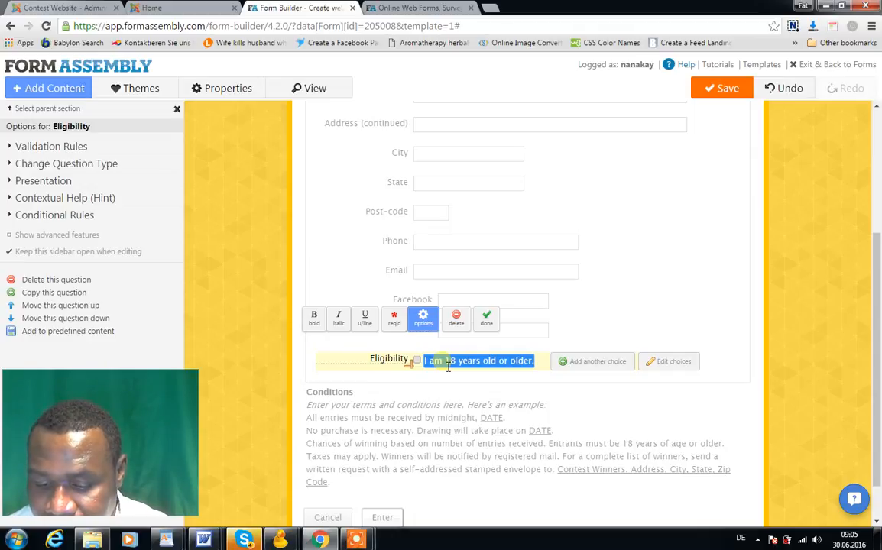
{"action": "type", "text": "You"}
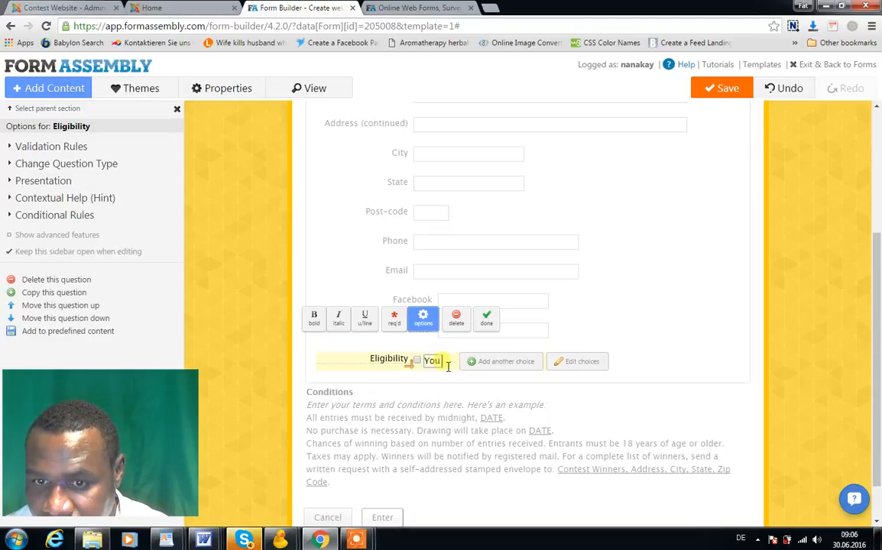
{"action": "type", "text": " must b"}
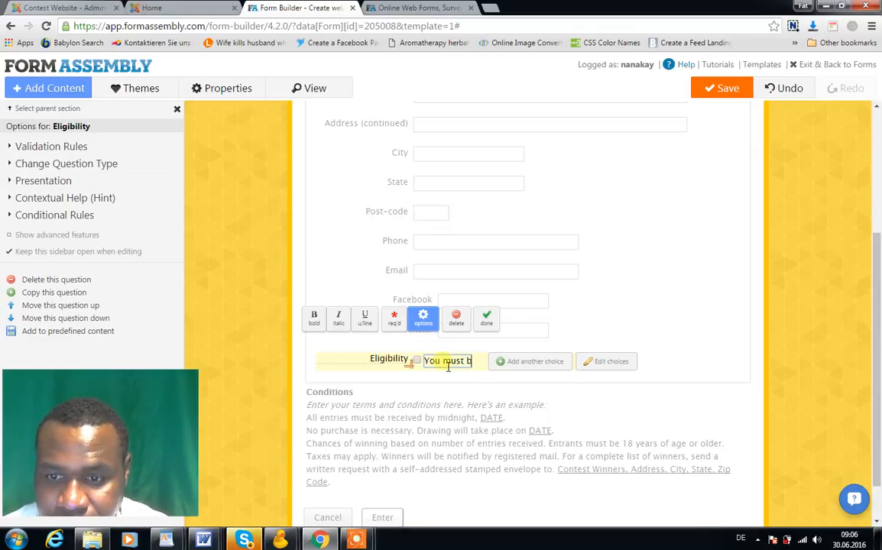
{"action": "type", "text": "e a resi"}
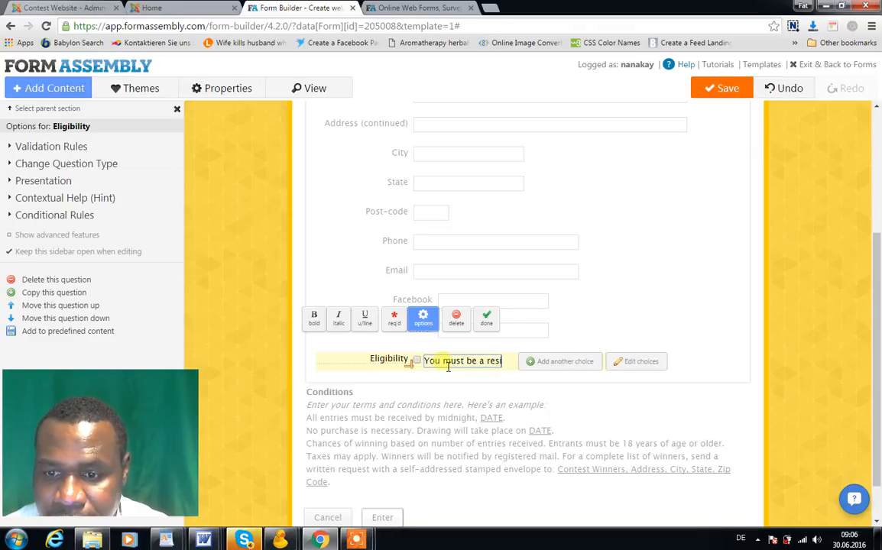
{"action": "type", "text": "dent of"}
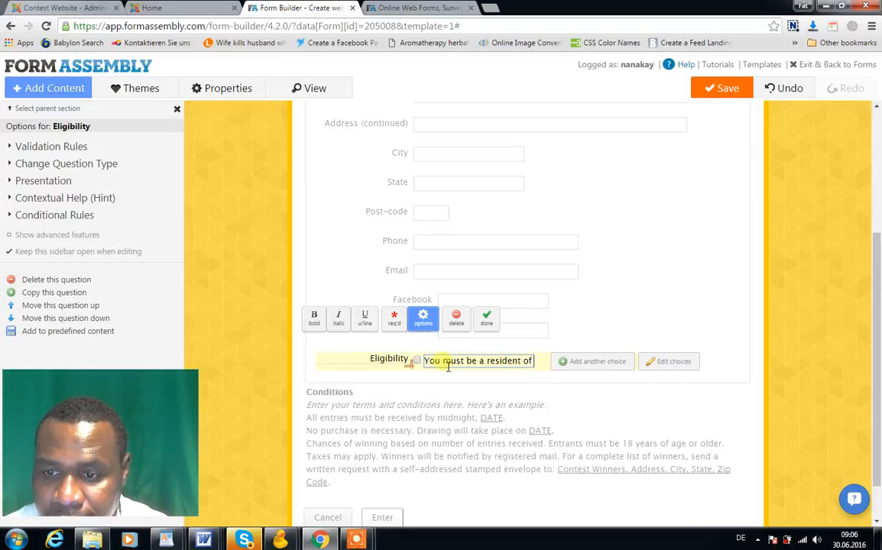
{"action": "type", "text": " Germany"}
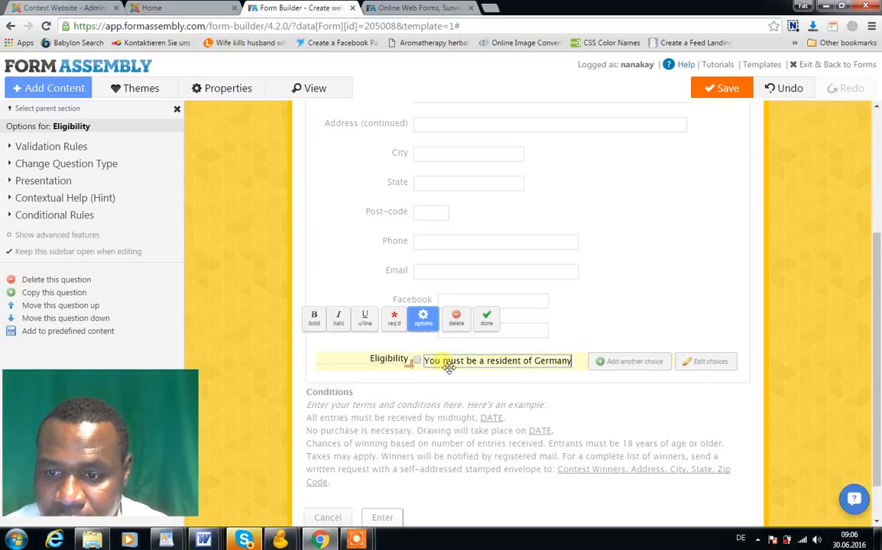
{"action": "type", "text": " to participate"}
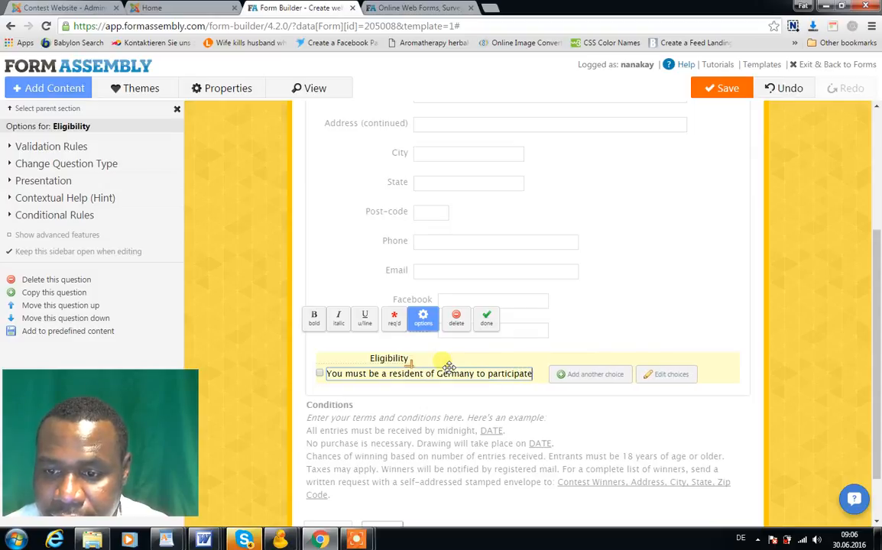
{"action": "type", "text": " in this c"}
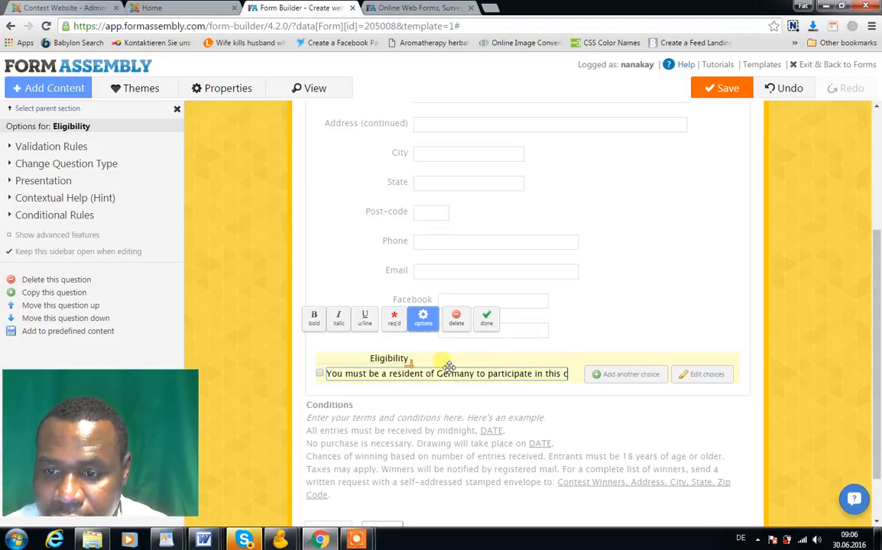
{"action": "key", "text": "BackSpace"}
{"action": "type", "text": "workshop"}
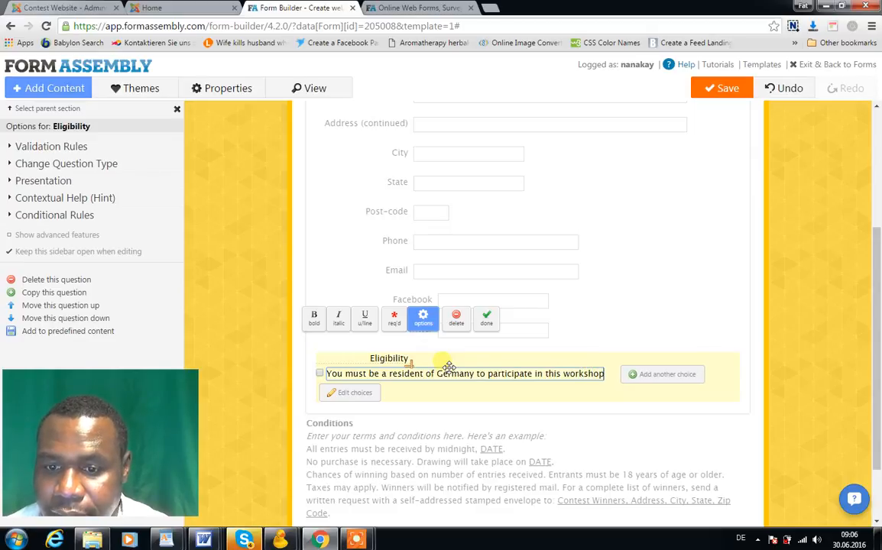
{"action": "left_click", "coordinate": [487, 321]}
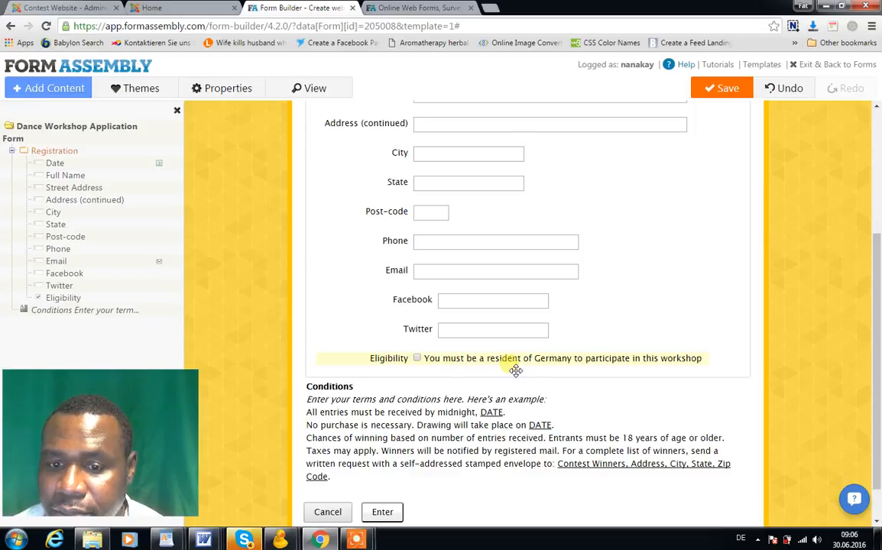
{"action": "left_click", "coordinate": [364, 420]}
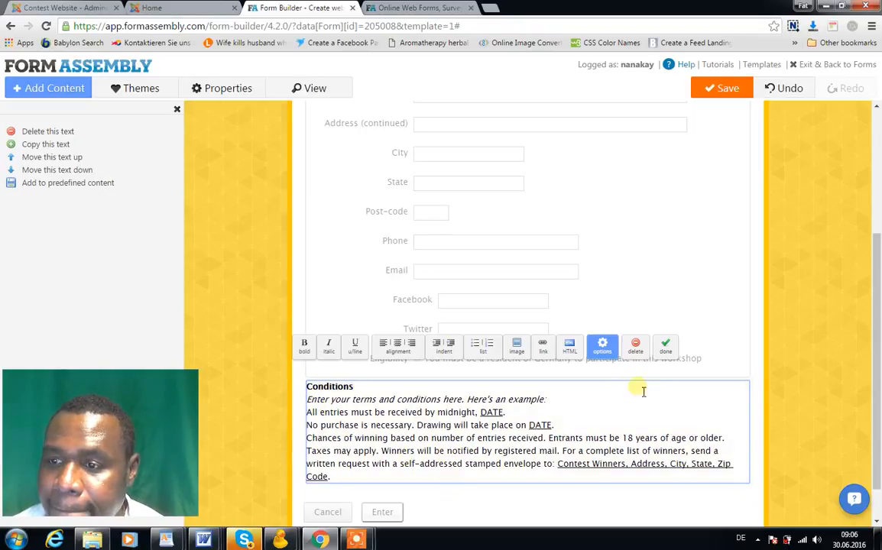
{"action": "scroll", "coordinate": [879, 276], "scroll_direction": "down", "scroll_amount": 2}
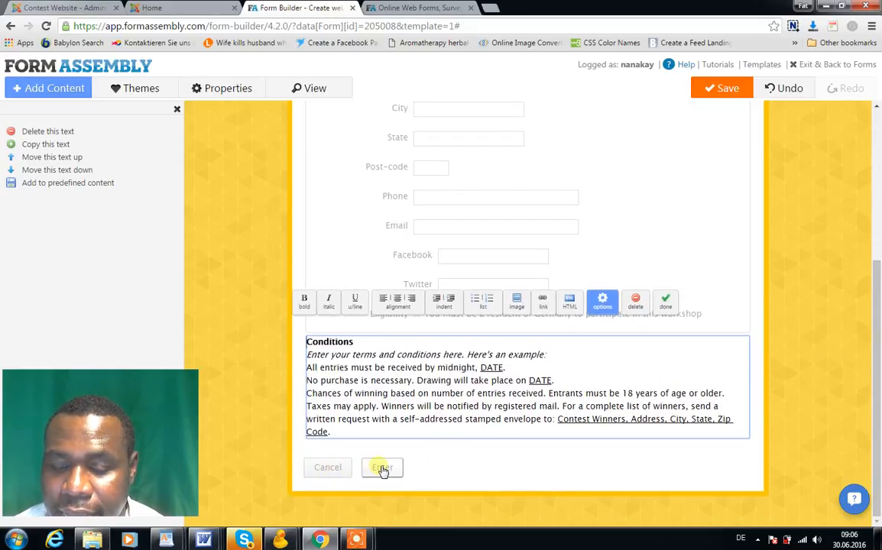
{"action": "left_click", "coordinate": [343, 469]}
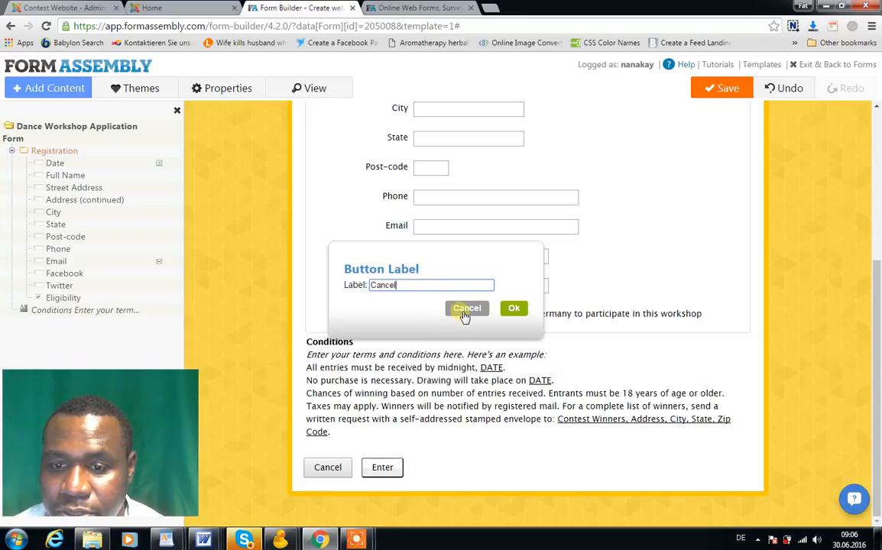
{"action": "key", "text": "BackSpace"}
{"action": "key", "text": "BackSpace"}
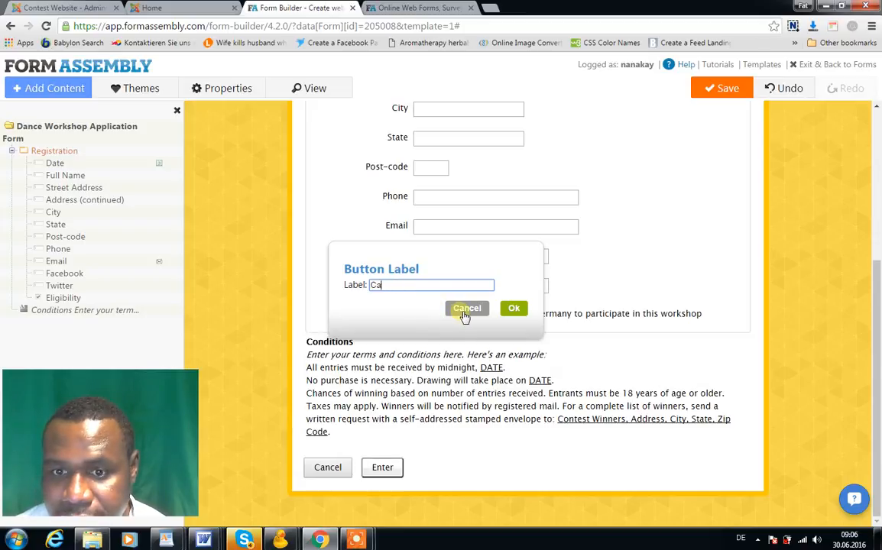
{"action": "left_click", "coordinate": [465, 310]}
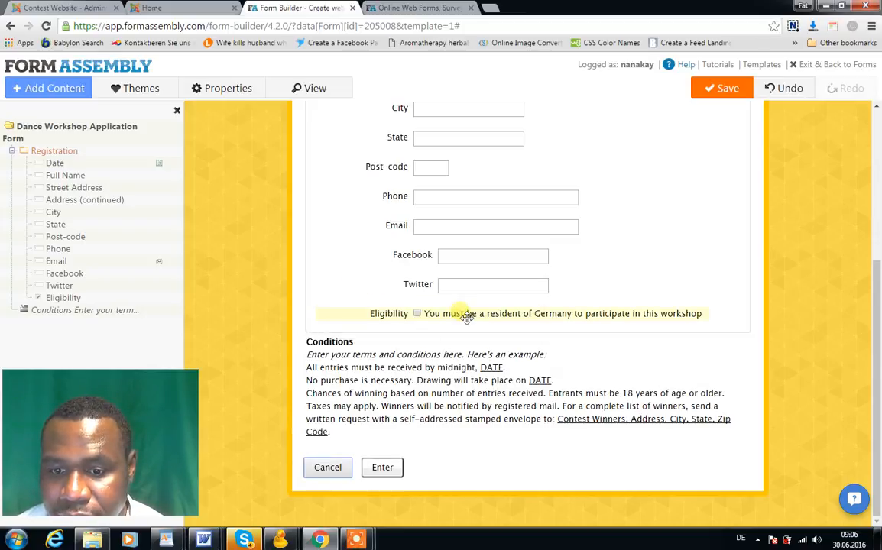
Step: Remove the form's Cancel button and relabel the Enter button as "Submit"
{"action": "mouse_move", "coordinate": [330, 470]}
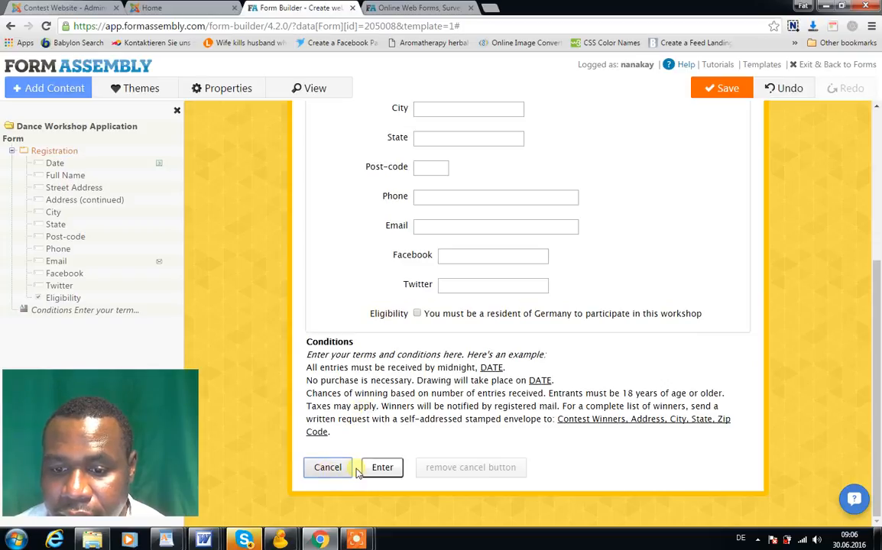
{"action": "left_click", "coordinate": [441, 468]}
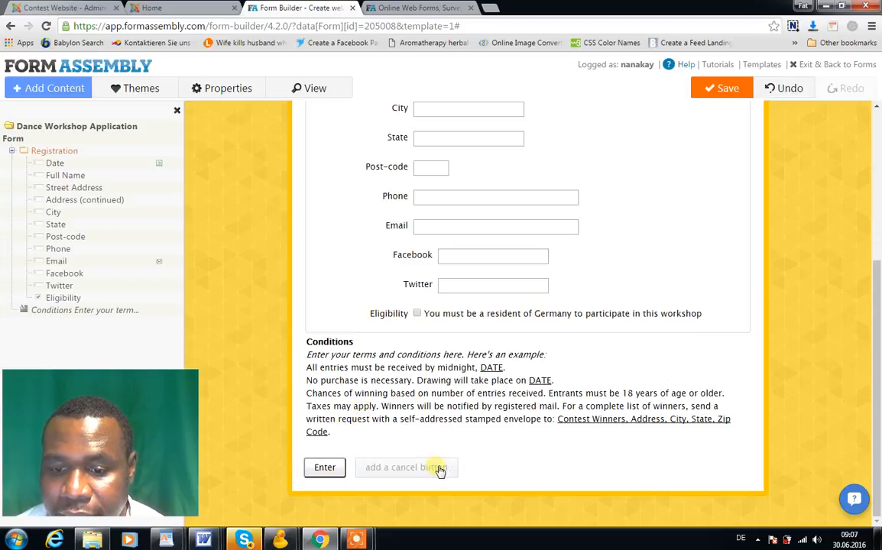
{"action": "left_click", "coordinate": [325, 468]}
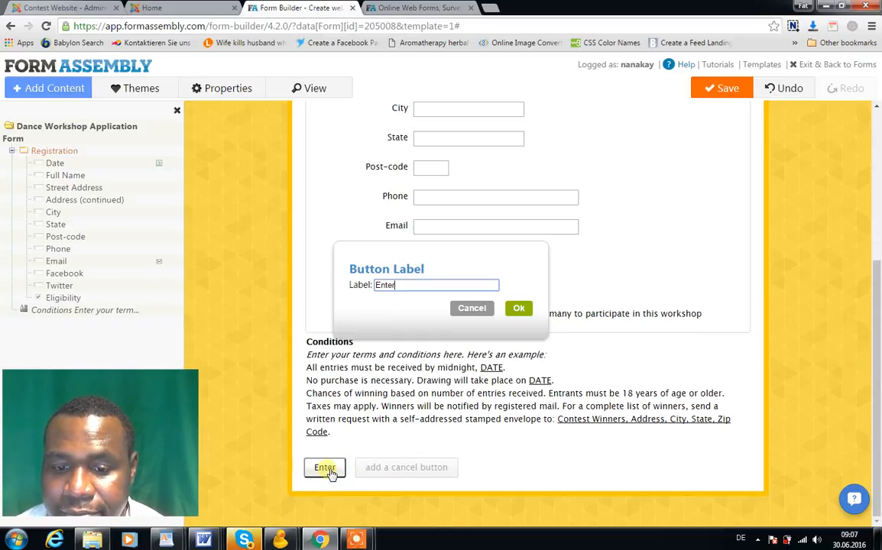
{"action": "key", "text": "ctrl+a"}
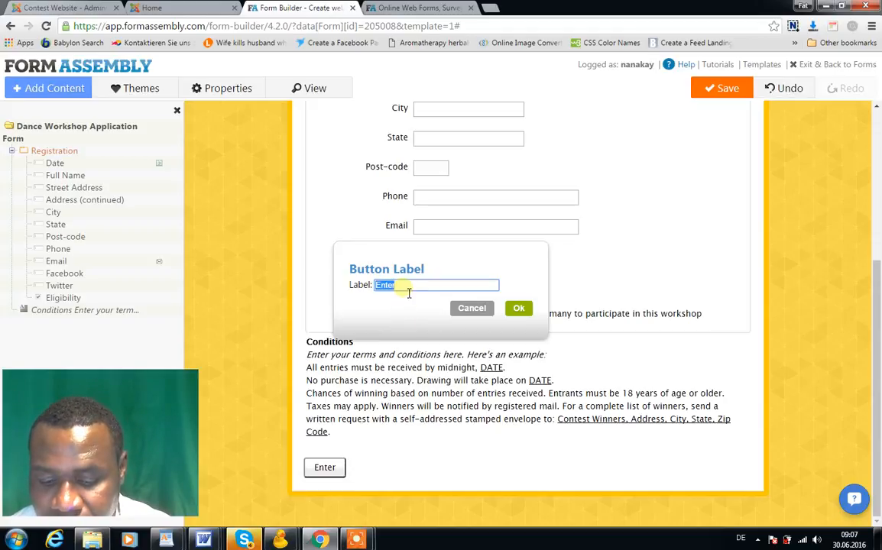
{"action": "type", "text": "Submit"}
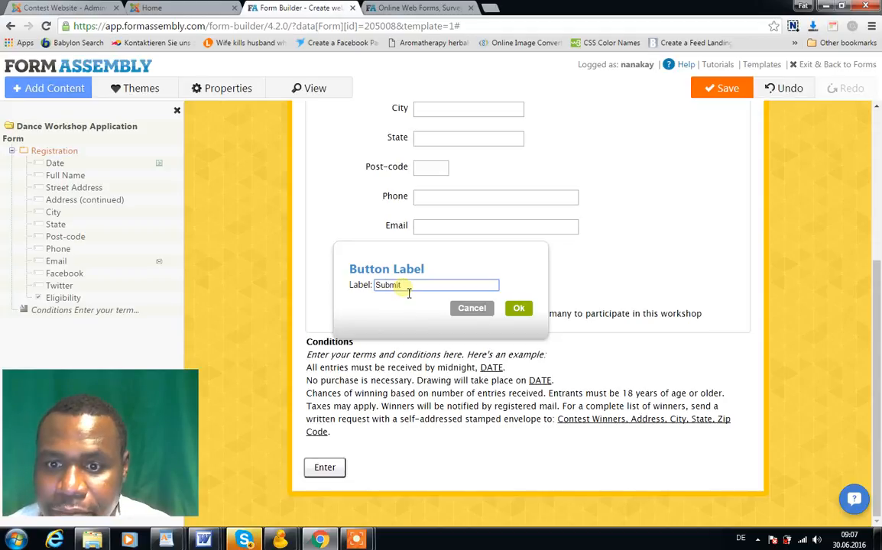
{"action": "left_click", "coordinate": [518, 310]}
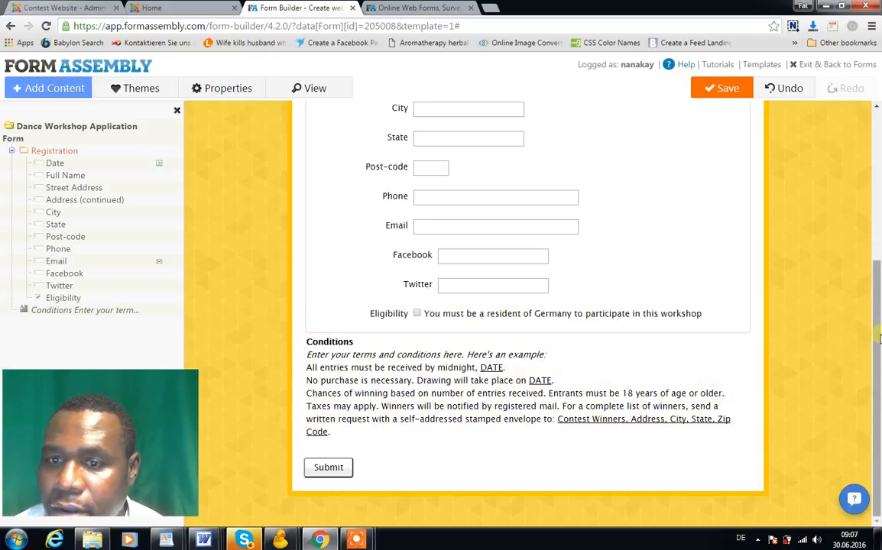
Step: Add a new text input question to the form and label it "Age"
{"action": "left_click_drag", "start_coordinate": [878, 342], "coordinate": [879, 219]}
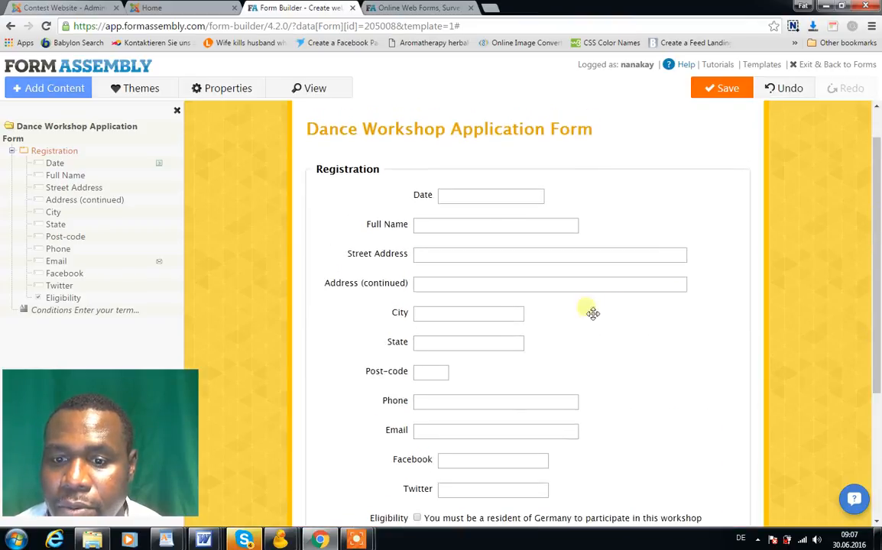
{"action": "left_click", "coordinate": [435, 316]}
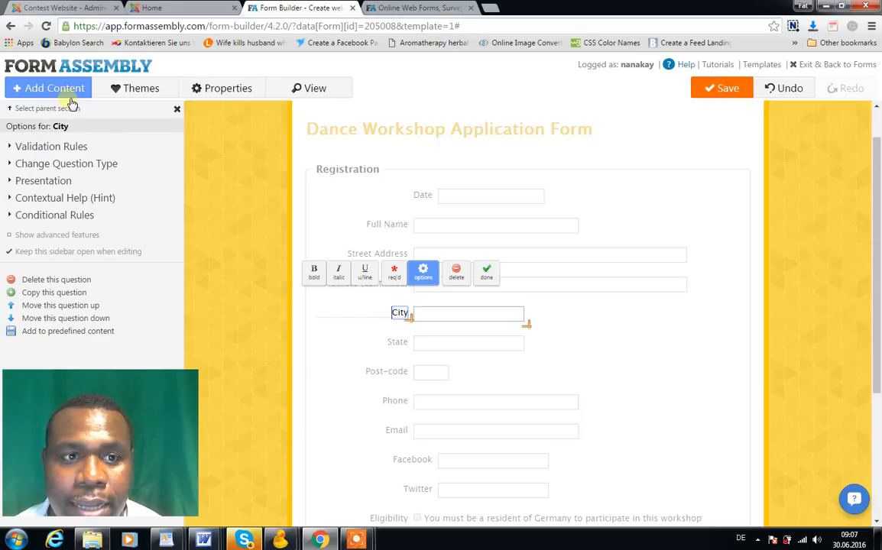
{"action": "left_click", "coordinate": [49, 90]}
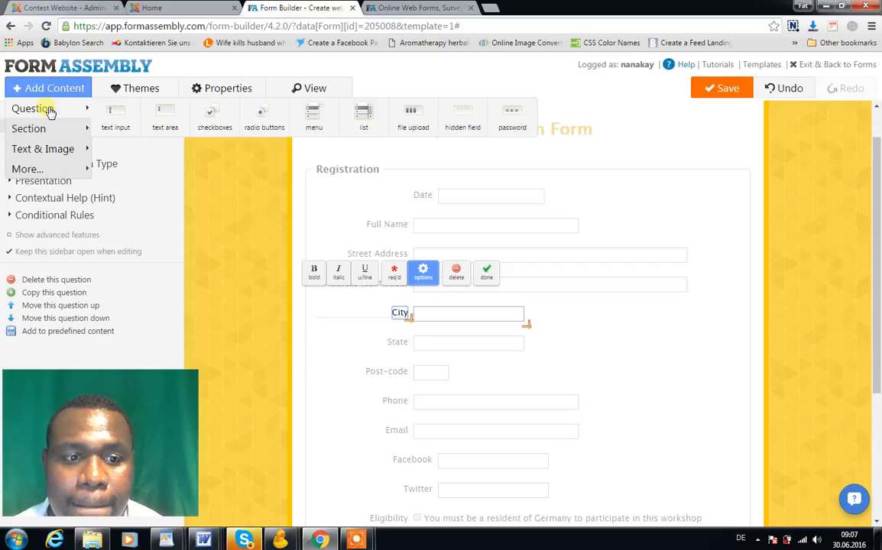
{"action": "left_click", "coordinate": [118, 122]}
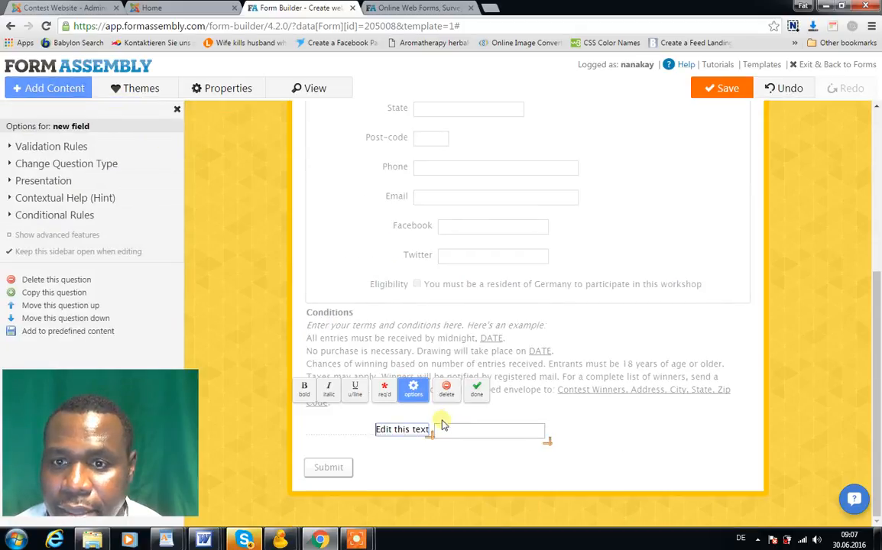
{"action": "triple_click", "coordinate": [425, 439]}
{"action": "key", "text": "BackSpace"}
{"action": "type", "text": "Age"}
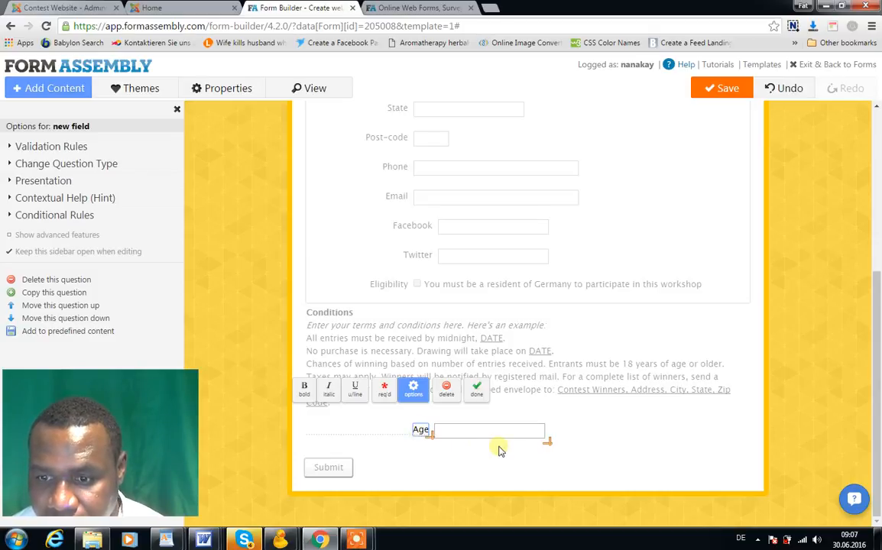
Step: Narrow the Age answer box and move the question between Address (continued) and City in the Registration section
{"action": "left_click_drag", "start_coordinate": [551, 443], "coordinate": [484, 439]}
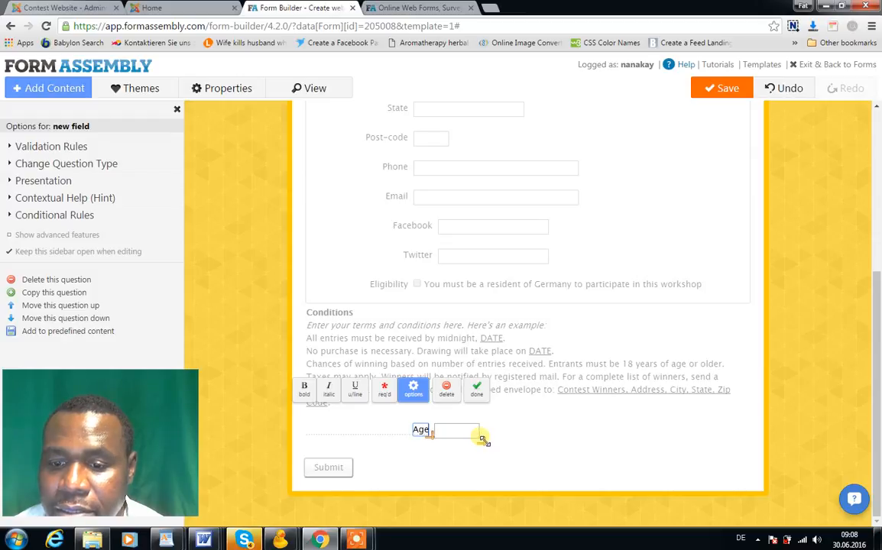
{"action": "left_click", "coordinate": [477, 394]}
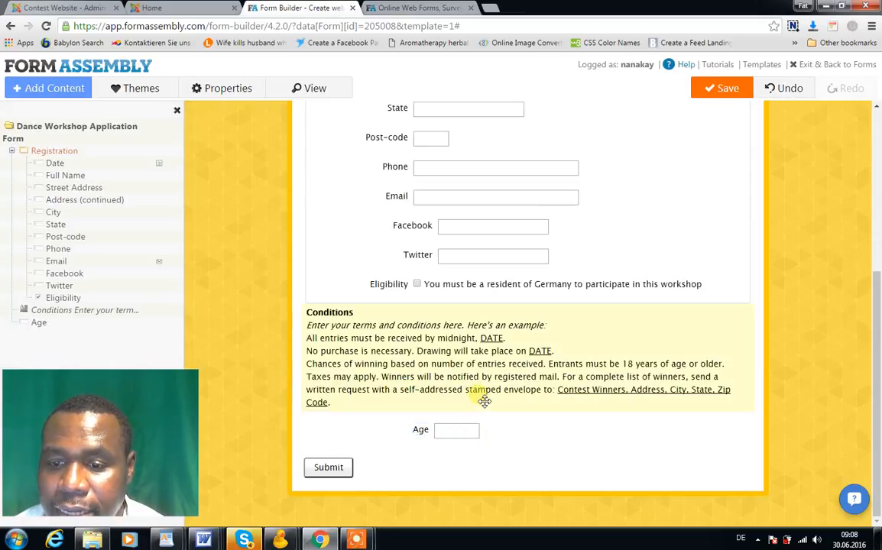
{"action": "mouse_move", "coordinate": [442, 433]}
{"action": "left_mouse_down"}
{"action": "mouse_move", "coordinate": [438, 209]}
{"action": "mouse_move", "coordinate": [419, 138]}
{"action": "mouse_move", "coordinate": [425, 107]}
{"action": "mouse_move", "coordinate": [418, 105]}
{"action": "mouse_move", "coordinate": [406, 331]}
{"action": "mouse_move", "coordinate": [415, 364]}
{"action": "mouse_move", "coordinate": [416, 352]}
{"action": "left_mouse_up"}
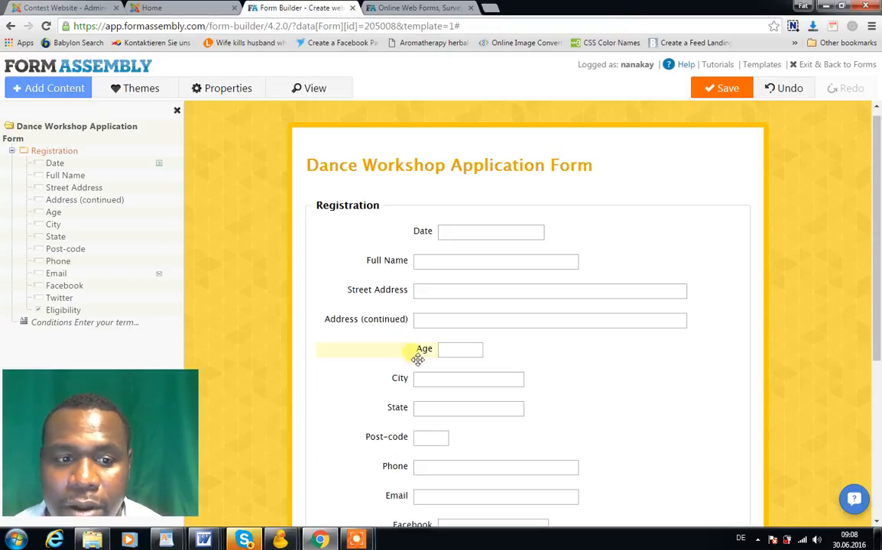
Step: Set the Age question's expected input format to Number [0-9] and mark it as required
{"action": "left_click", "coordinate": [443, 354]}
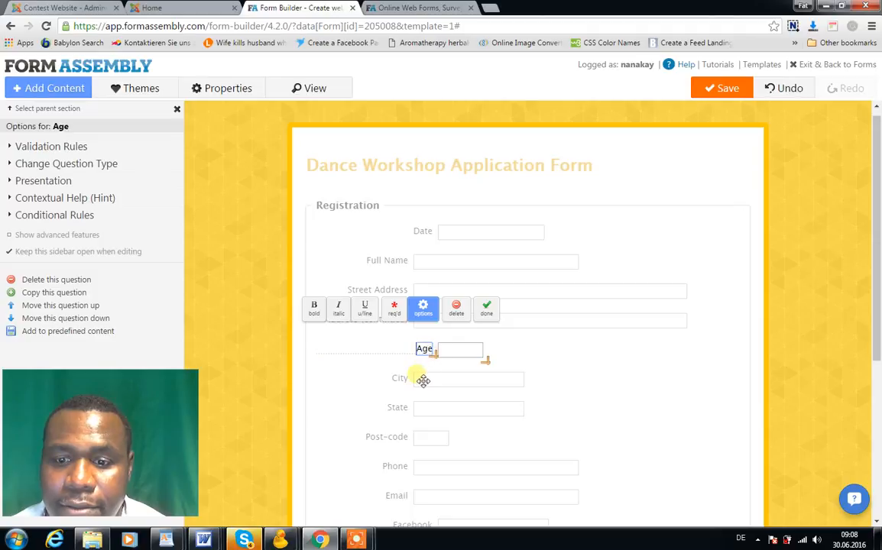
{"action": "left_click", "coordinate": [86, 152]}
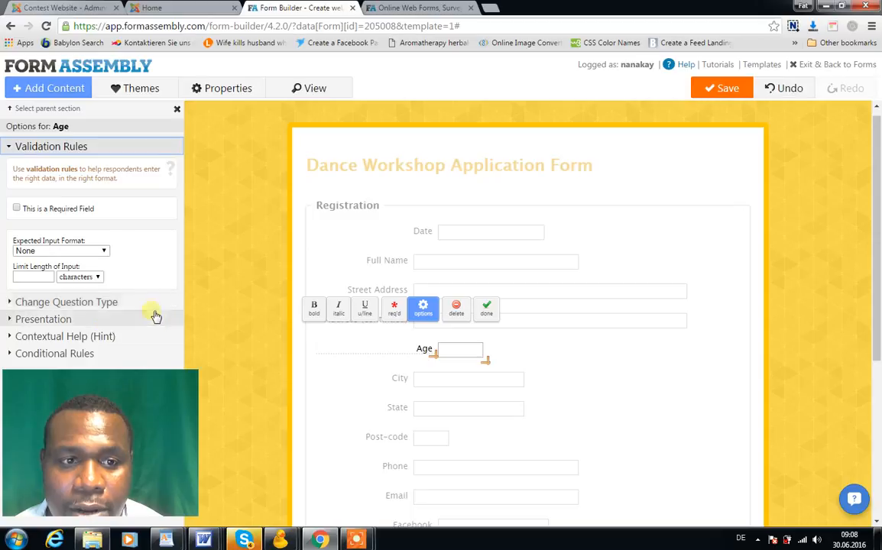
{"action": "left_click", "coordinate": [80, 252]}
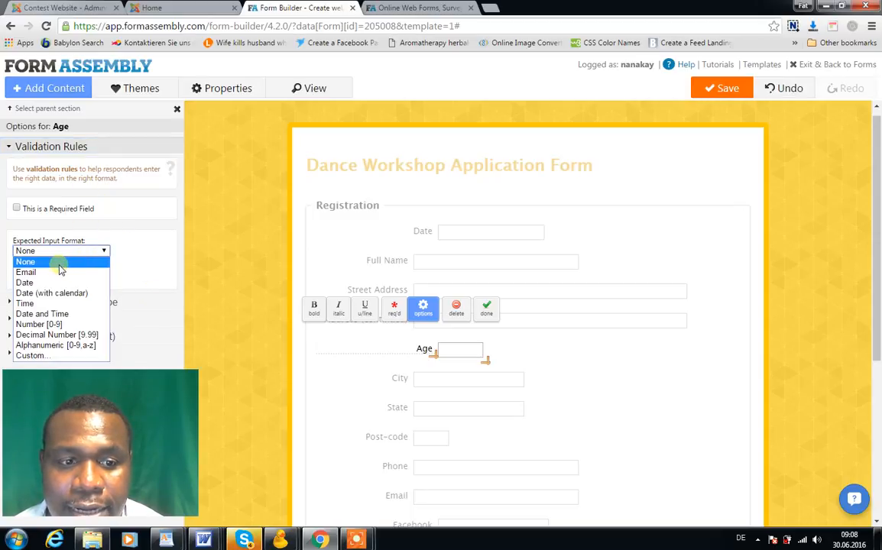
{"action": "left_click", "coordinate": [58, 326]}
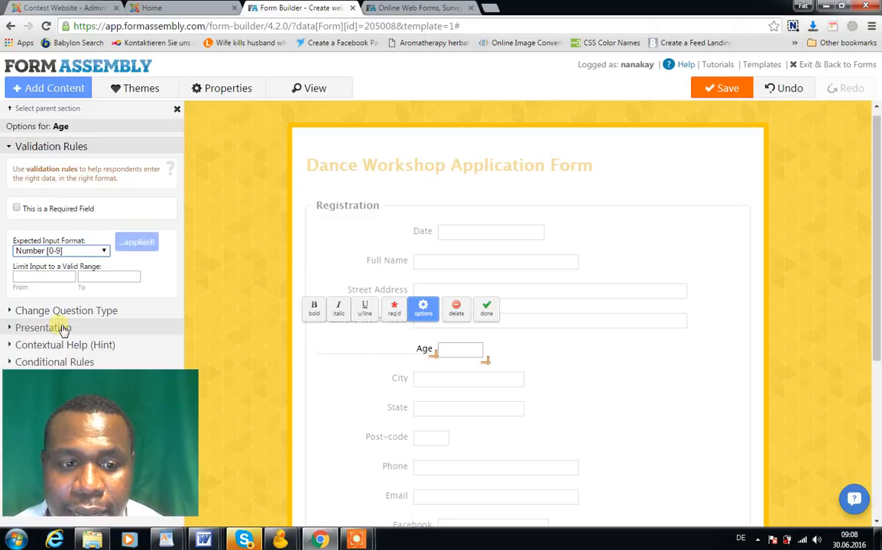
{"action": "left_click", "coordinate": [102, 252]}
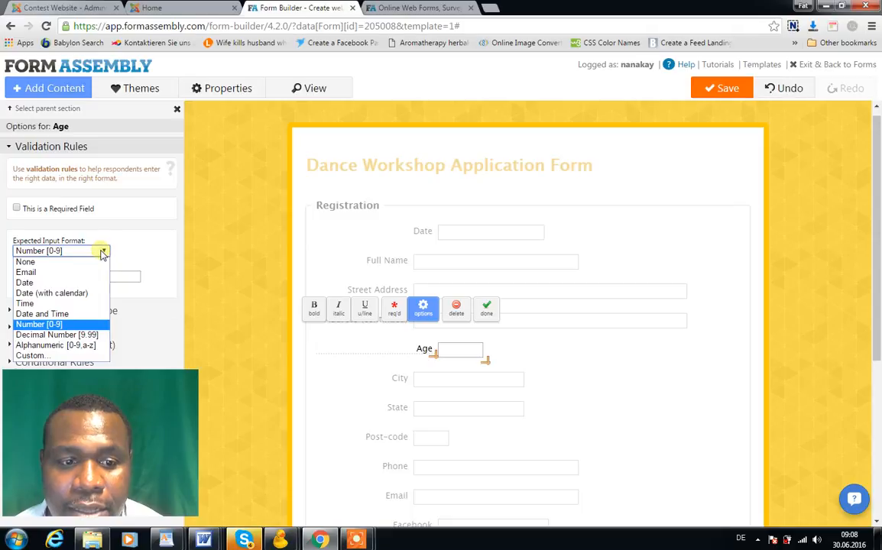
{"action": "left_click", "coordinate": [102, 252]}
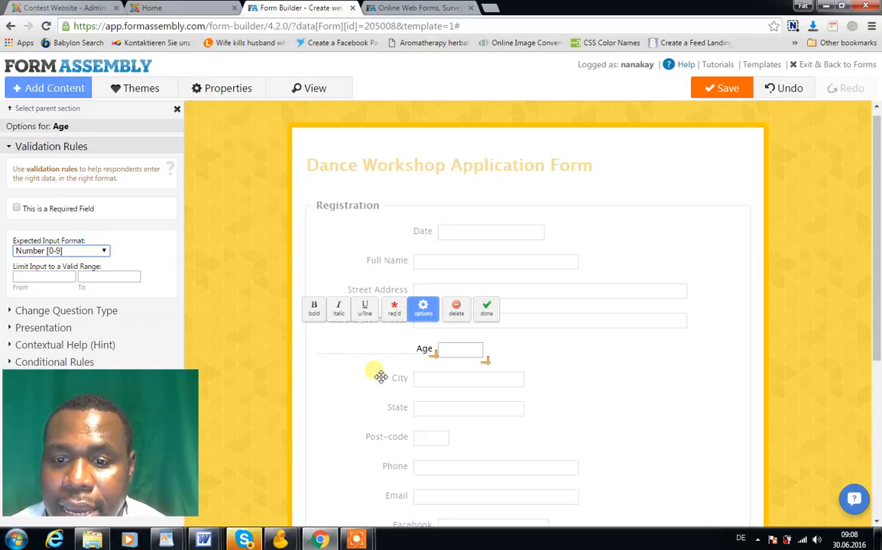
{"action": "left_click", "coordinate": [394, 313]}
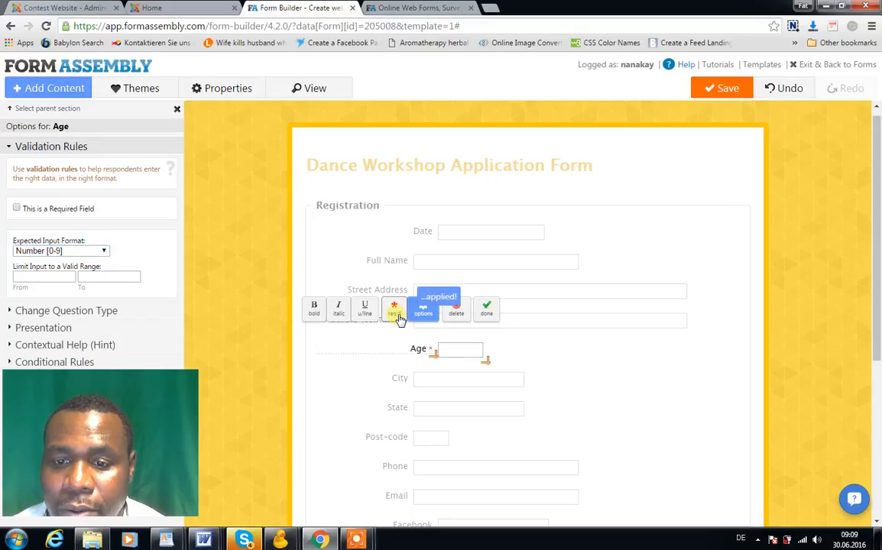
{"action": "left_click", "coordinate": [486, 313]}
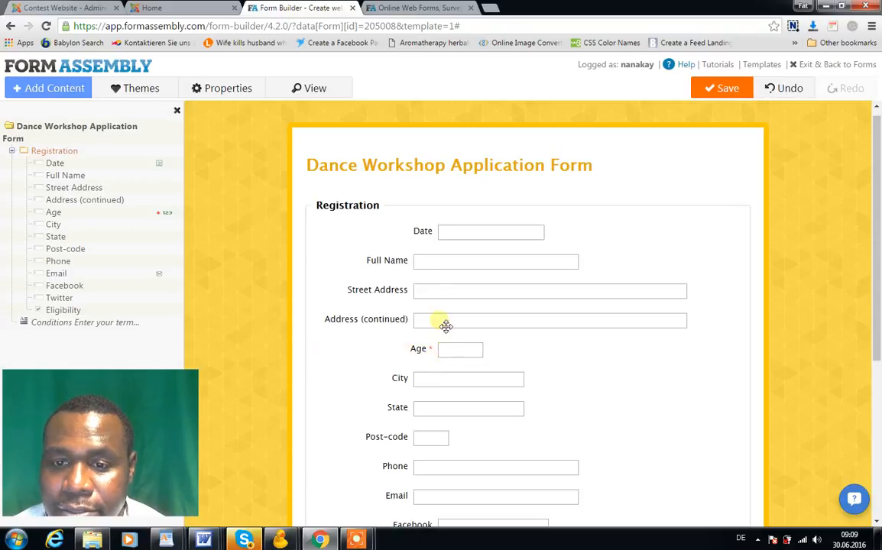
Step: Mark the Full Name, Street Address and Email questions as required
{"action": "left_click", "coordinate": [410, 263]}
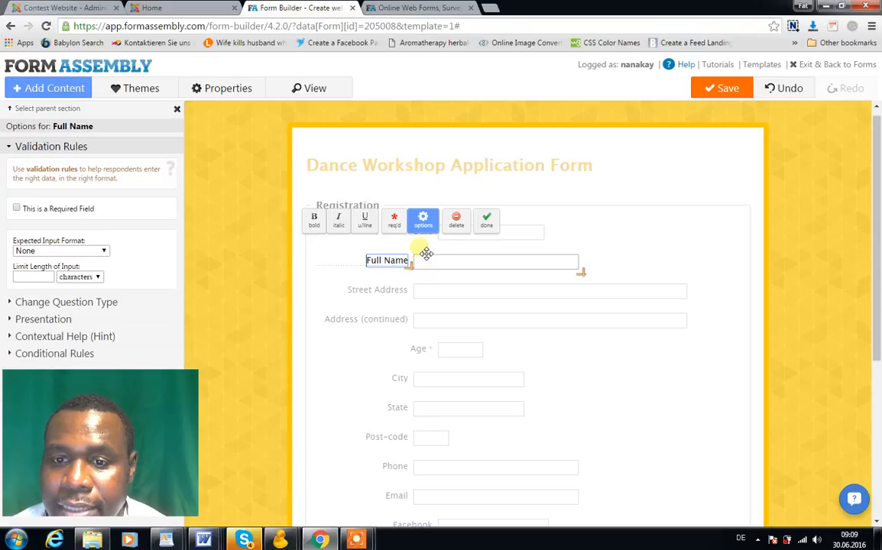
{"action": "left_click", "coordinate": [396, 226]}
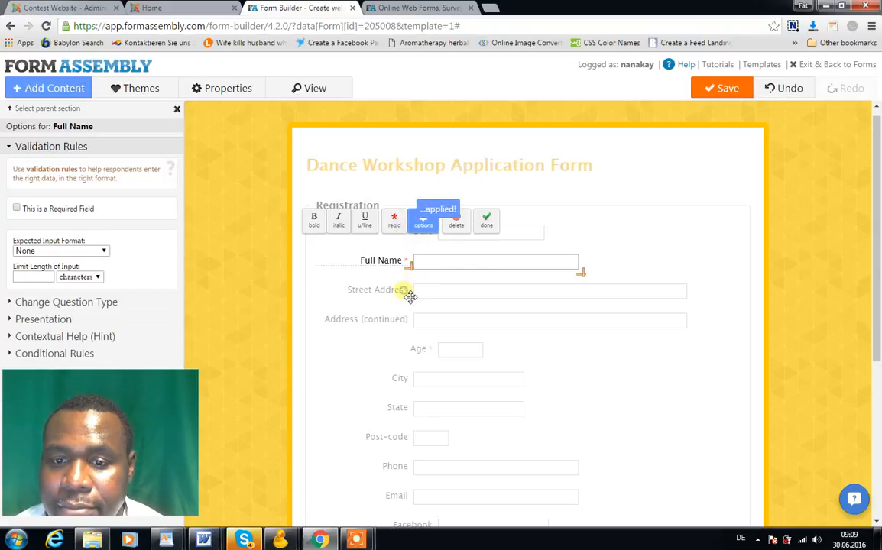
{"action": "left_click", "coordinate": [410, 294]}
{"action": "left_click", "coordinate": [395, 250]}
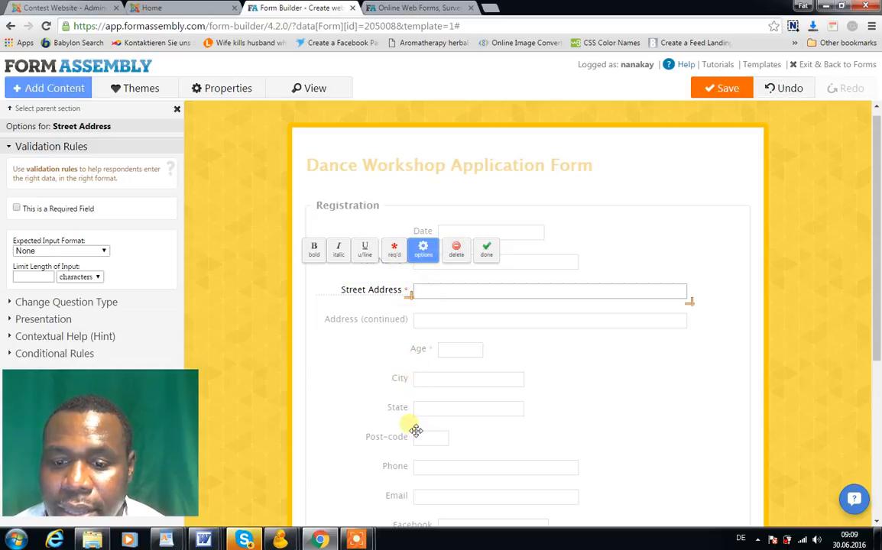
{"action": "left_click", "coordinate": [411, 497]}
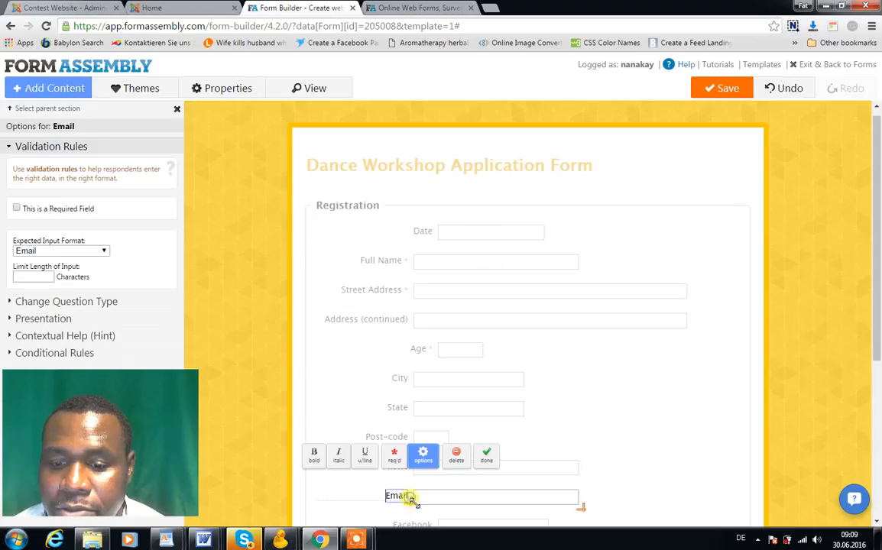
{"action": "left_click", "coordinate": [398, 469]}
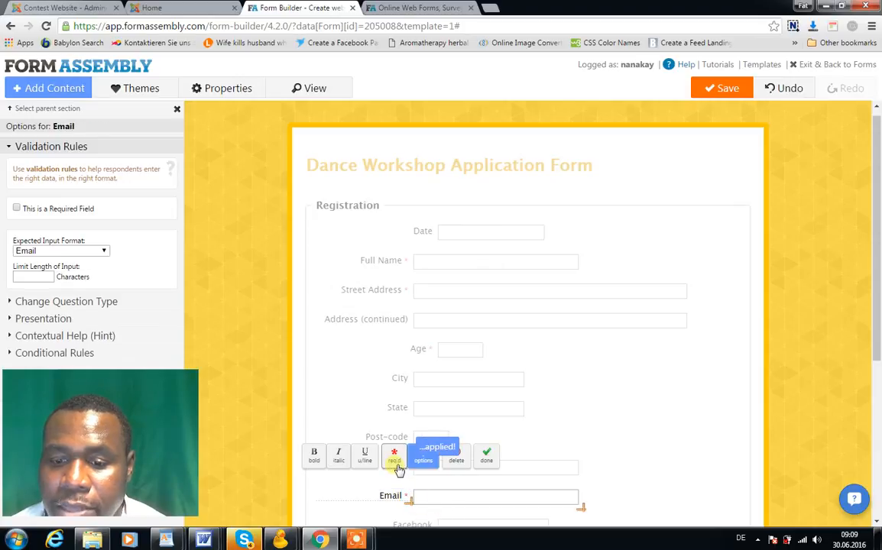
{"action": "left_click", "coordinate": [487, 457]}
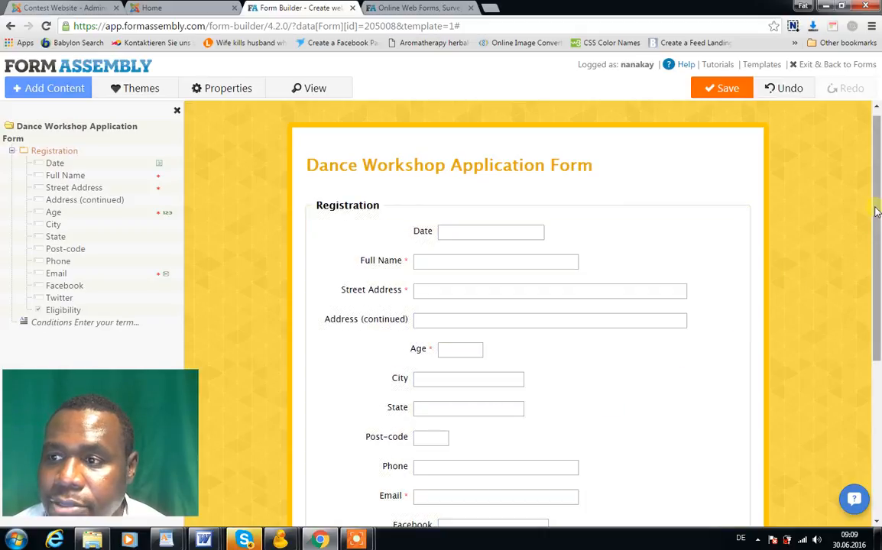
Step: Save the Dance Workshop Application Form and leave the Form Builder
{"action": "mouse_move", "coordinate": [878, 187]}
{"action": "left_mouse_down"}
{"action": "mouse_move", "coordinate": [879, 365]}
{"action": "mouse_move", "coordinate": [872, 178]}
{"action": "left_mouse_up"}
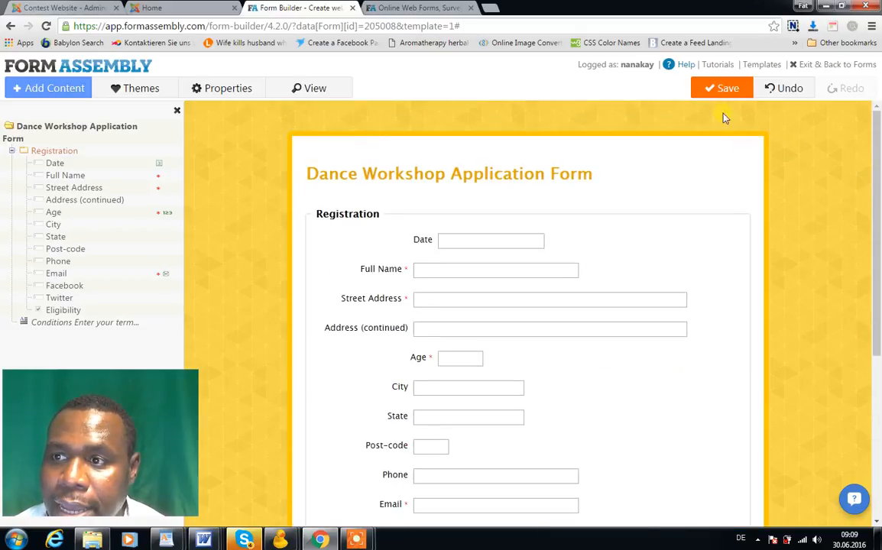
{"action": "left_click", "coordinate": [725, 90]}
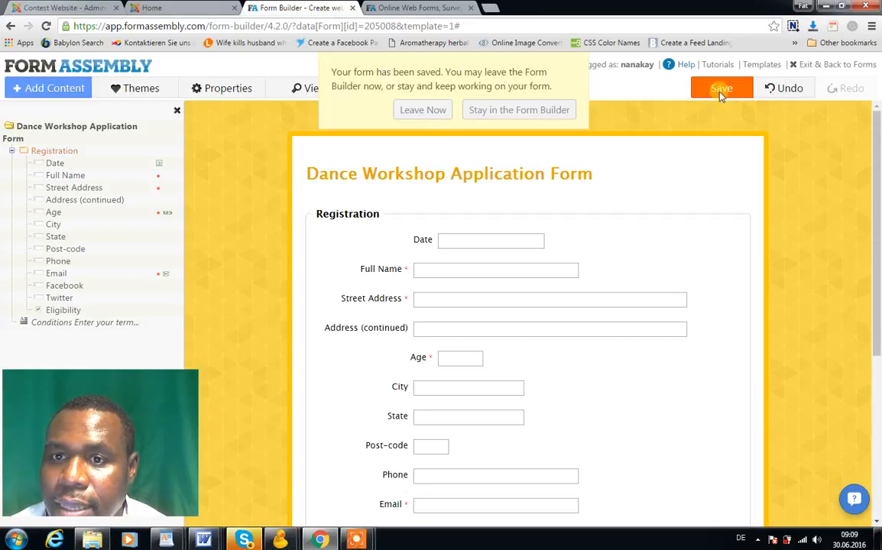
{"action": "left_click", "coordinate": [432, 116]}
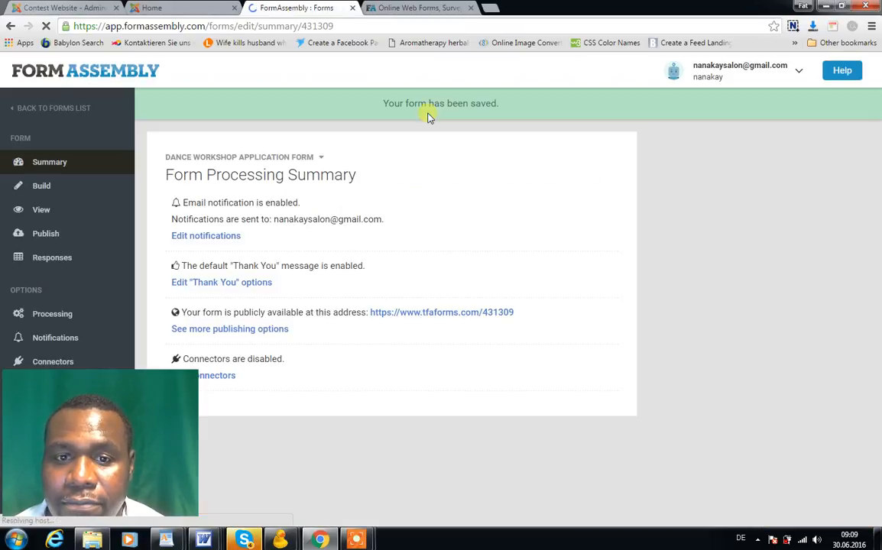
Step: Review the published form at its public address in a new browser tab and return to the Form Processing Summary
{"action": "left_click_drag", "start_coordinate": [171, 437], "coordinate": [861, 451]}
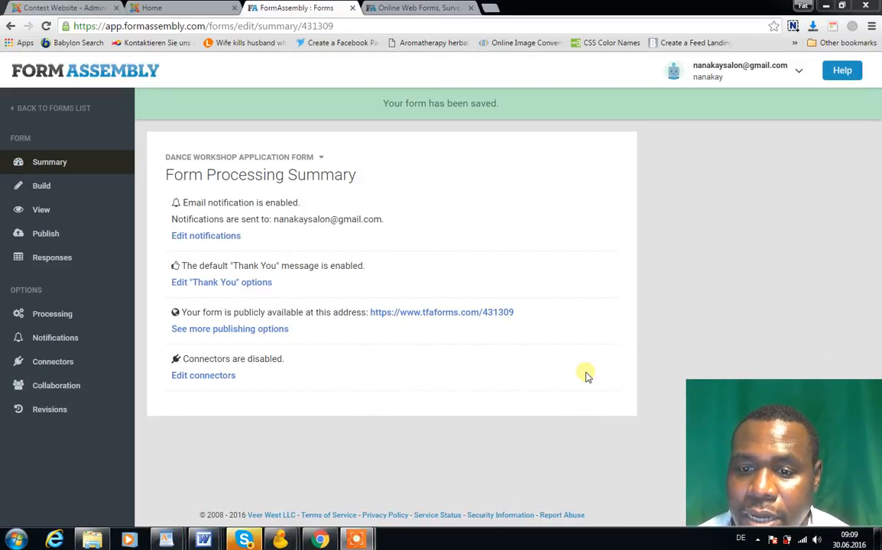
{"action": "right_click", "coordinate": [459, 317]}
{"action": "left_click", "coordinate": [488, 322]}
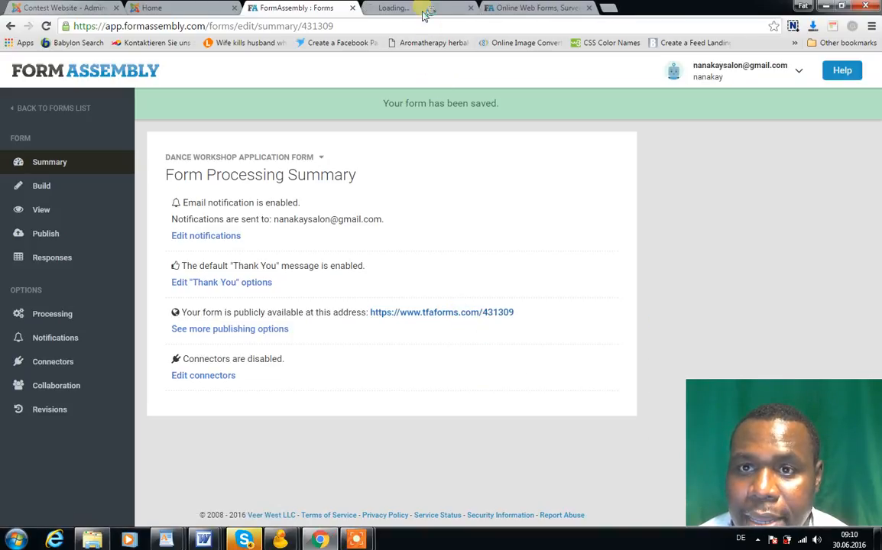
{"action": "left_click", "coordinate": [422, 8]}
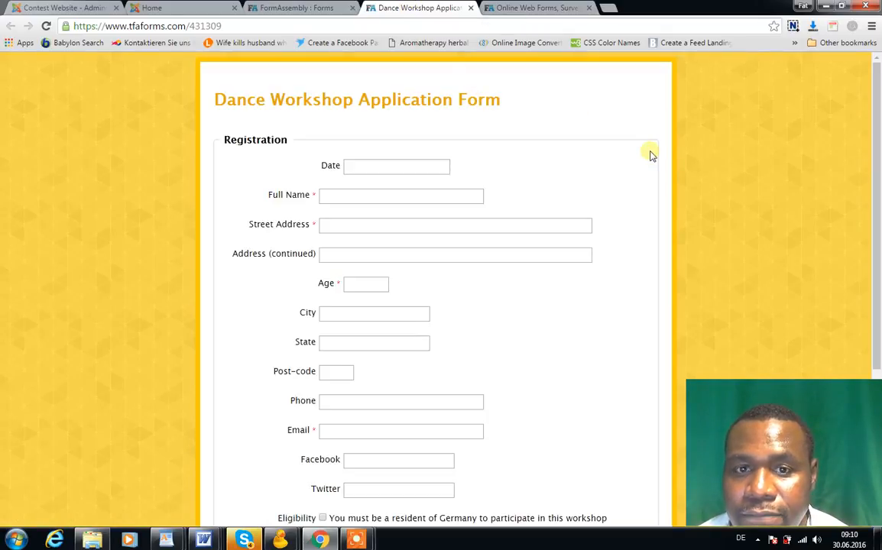
{"action": "left_click_drag", "start_coordinate": [877, 127], "coordinate": [870, 160]}
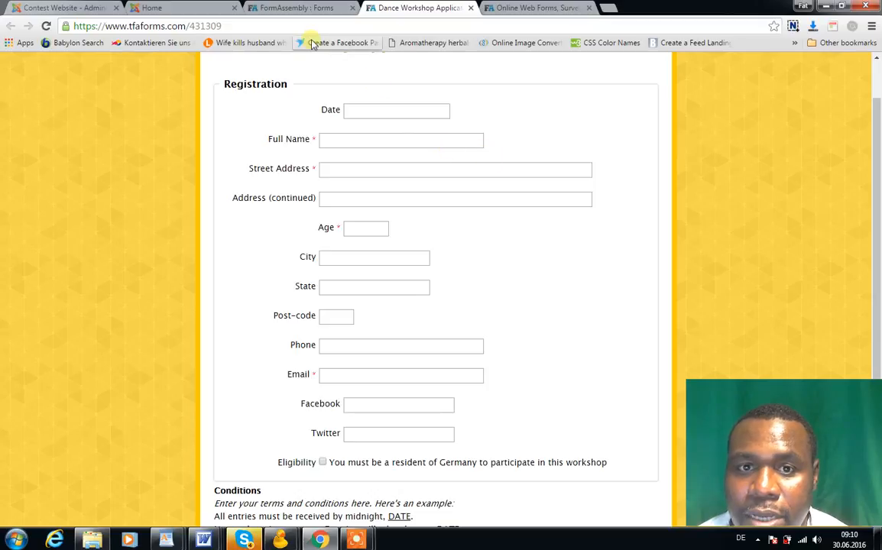
{"action": "left_click", "coordinate": [297, 9]}
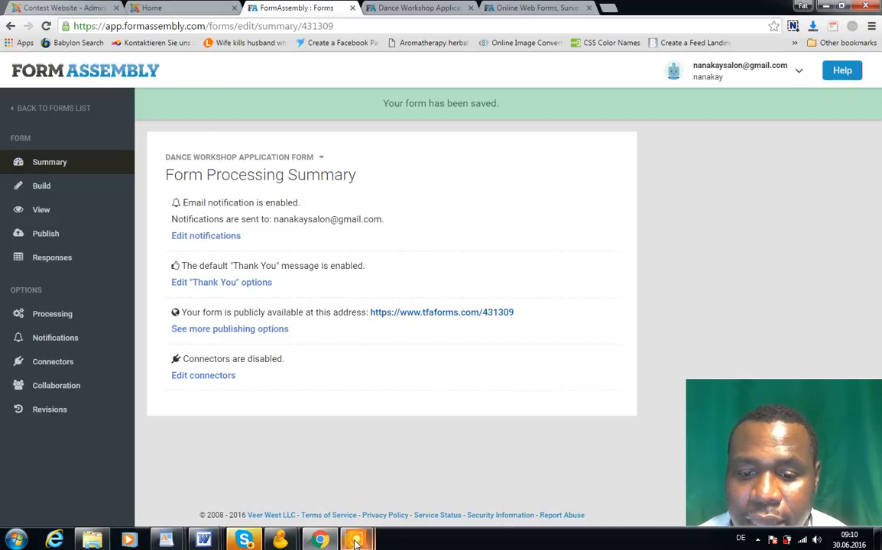
{"action": "mouse_move", "coordinate": [355, 542]}
{"action": "left_click", "coordinate": [375, 467]}
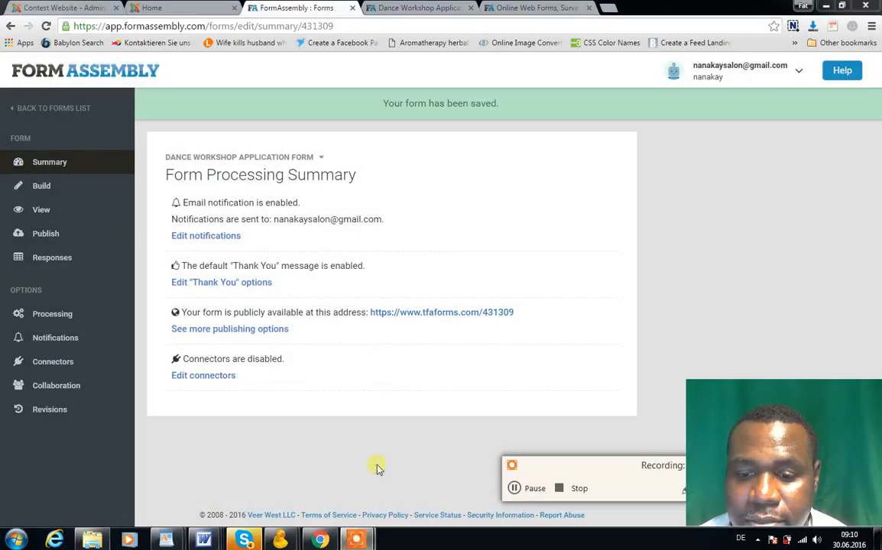